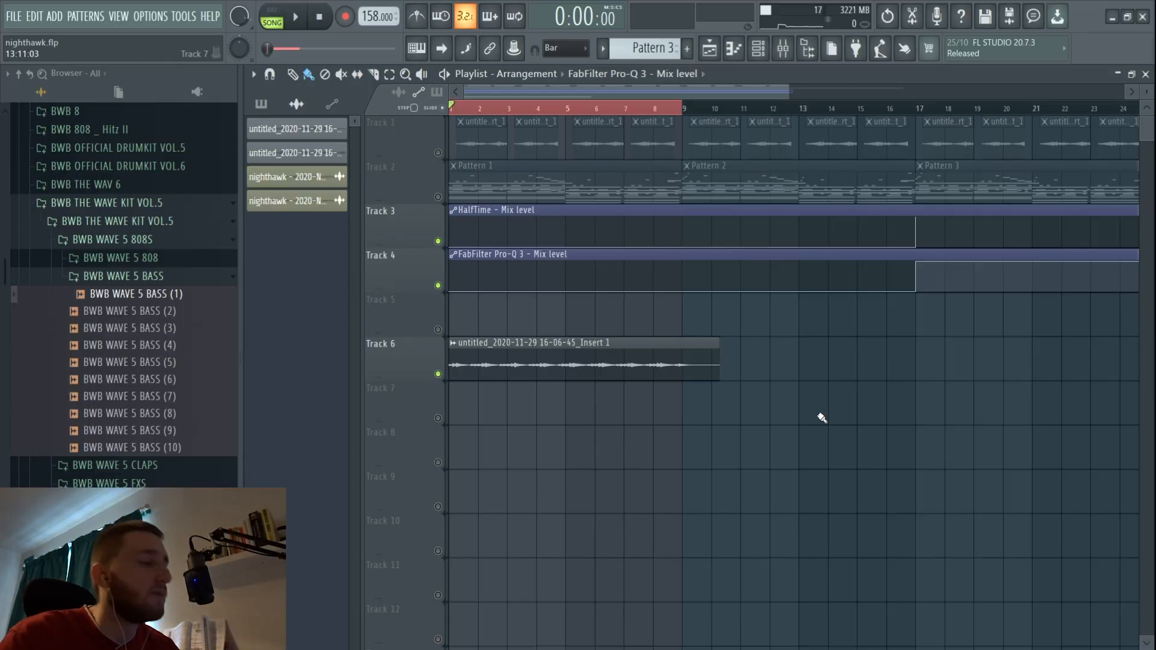
Play the original audio clip on Track 6 and the chopped clips on Track 1 for comparison.
key("space")
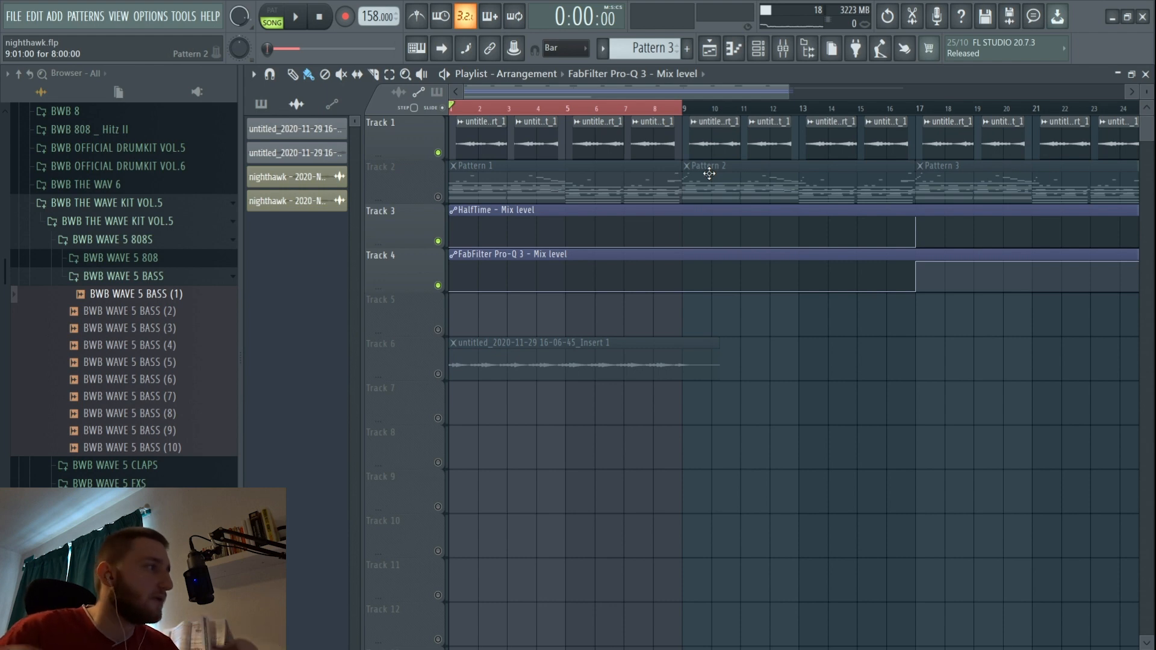
key("space")
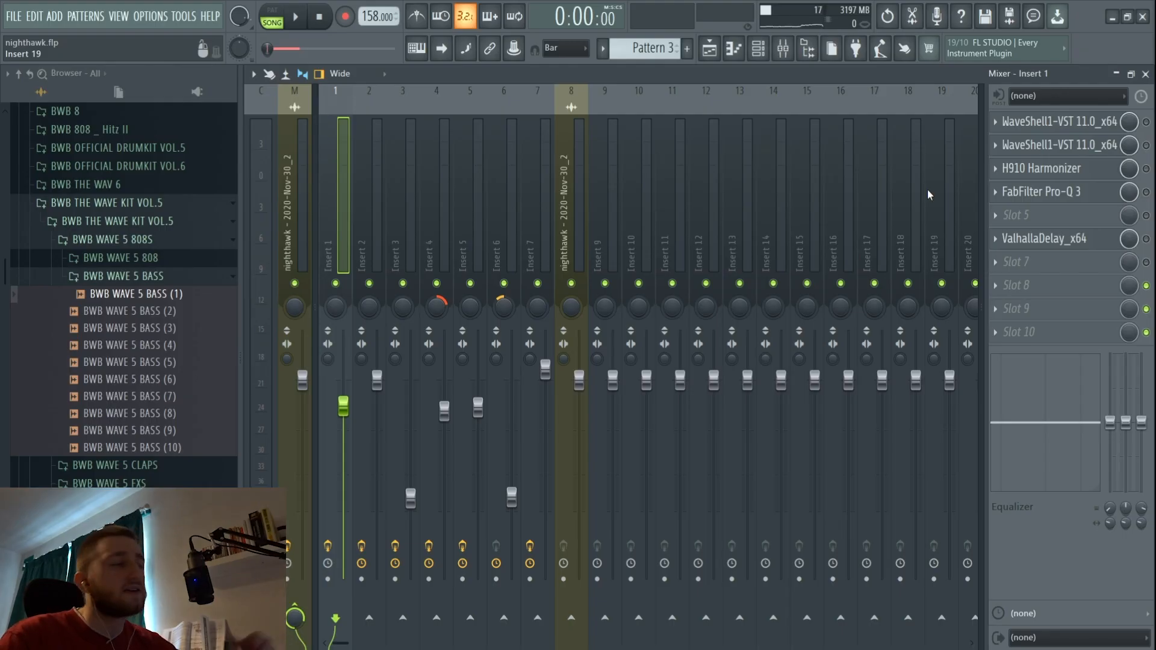
Enable the J37 tape and Reel ADT effects on Insert 1 and inspect their settings.
left_click(1032, 129)
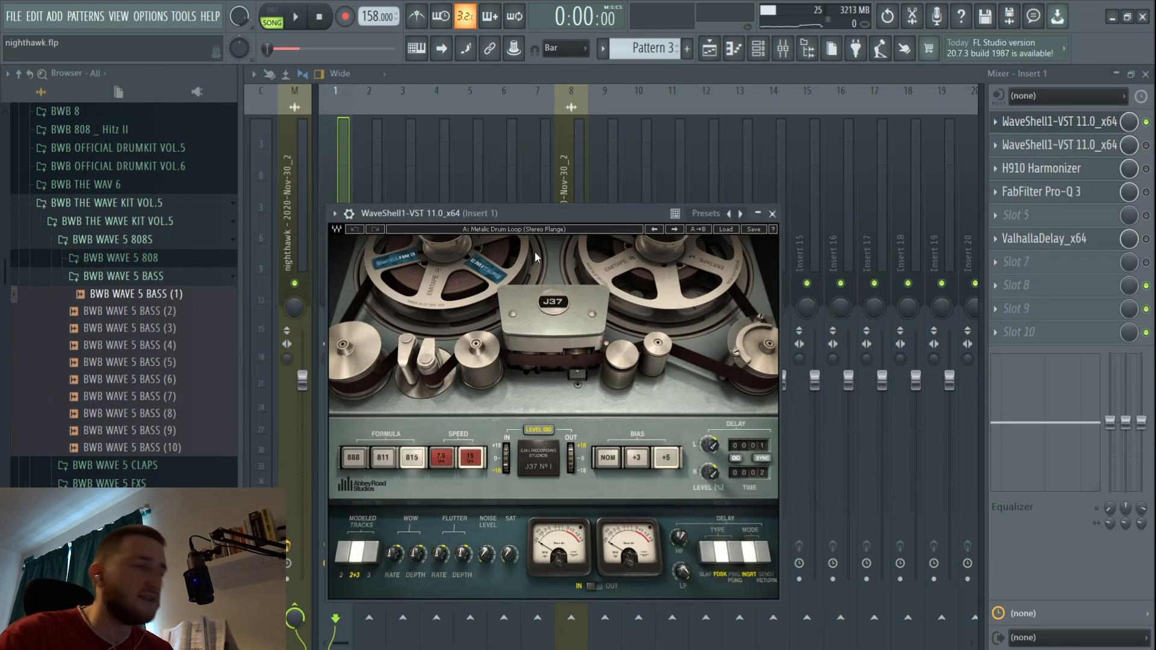
left_click(772, 214)
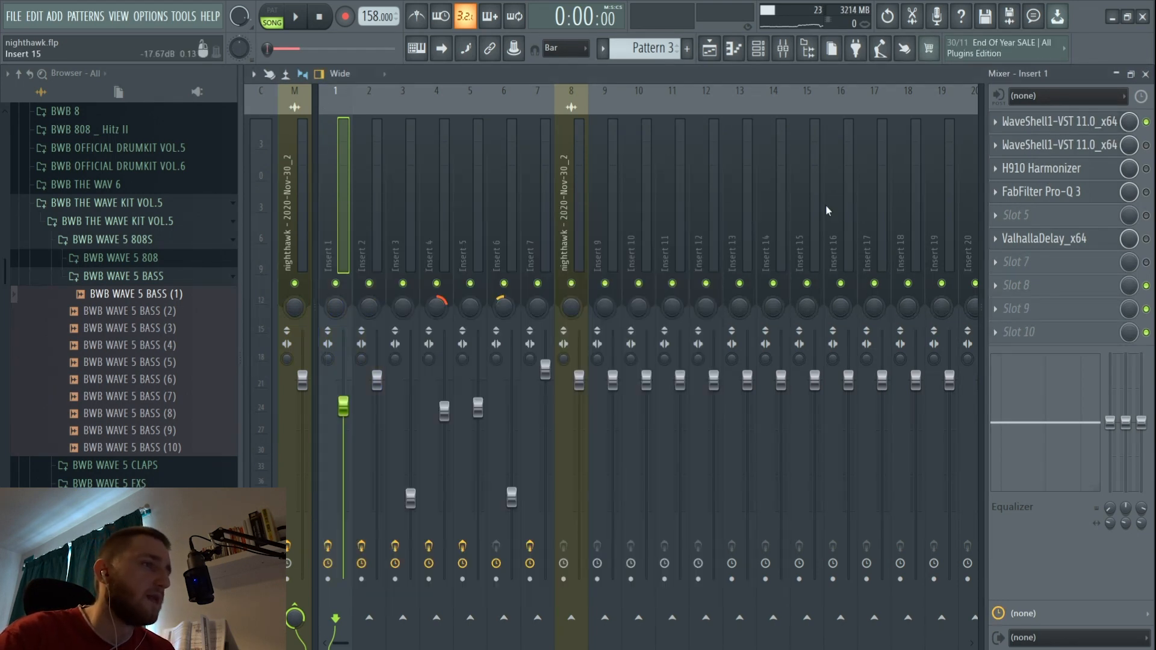
left_click(1091, 150)
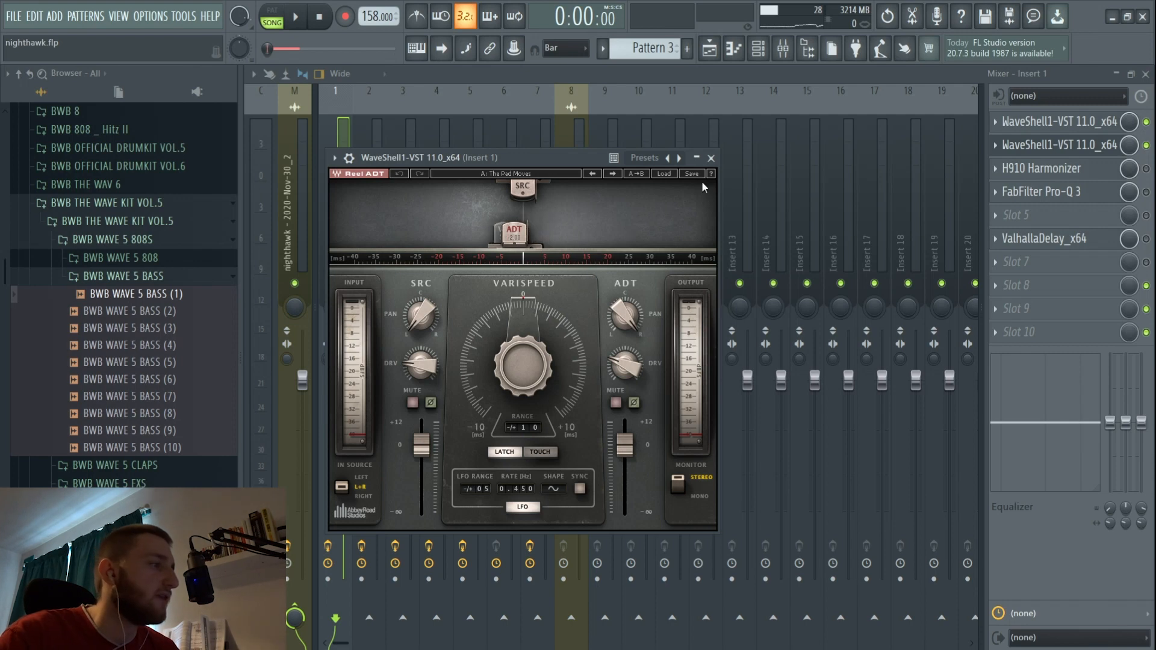
left_click(711, 158)
Enable the H910 Harmonizer and FabFilter Pro-Q 3 on Insert 1 and inspect their settings.
left_click(1095, 171)
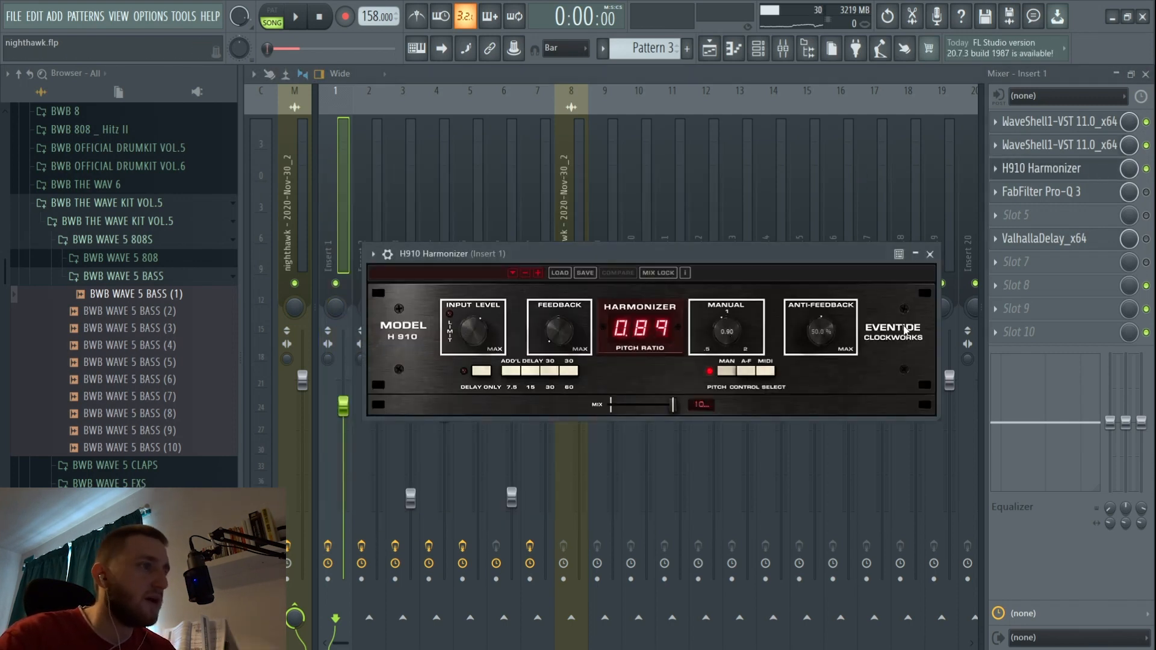
left_click(930, 255)
left_click(1066, 192)
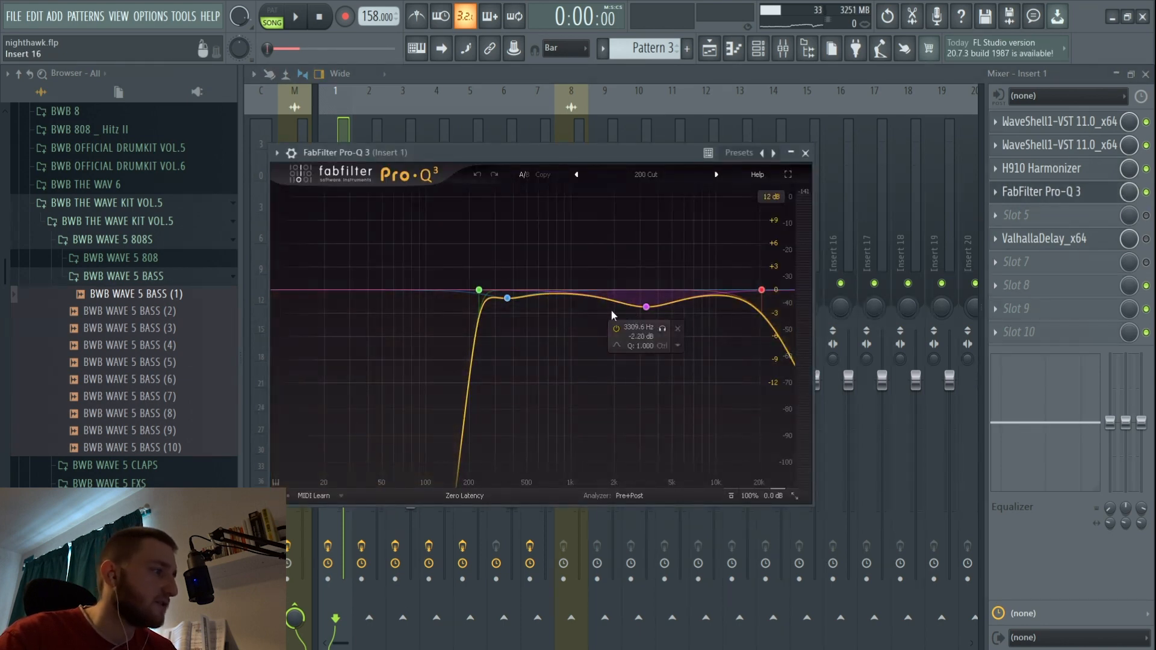
left_click(805, 153)
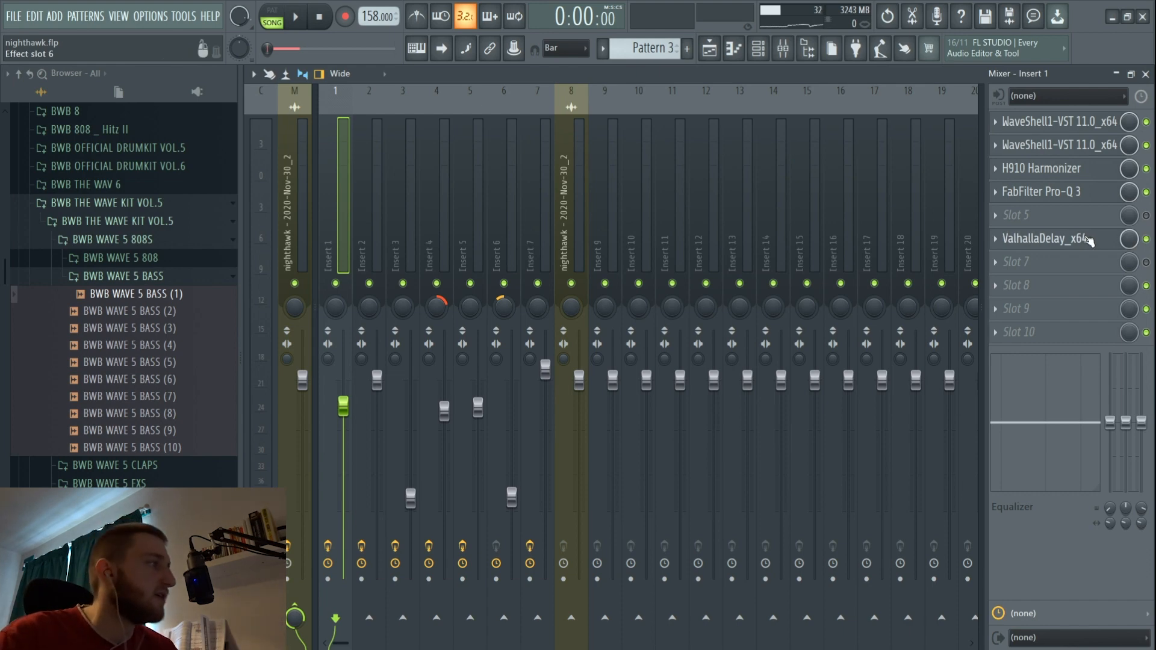
Return to the playlist and play the chopped Track 1 clips with the Insert 1 effects on.
left_click(721, 54)
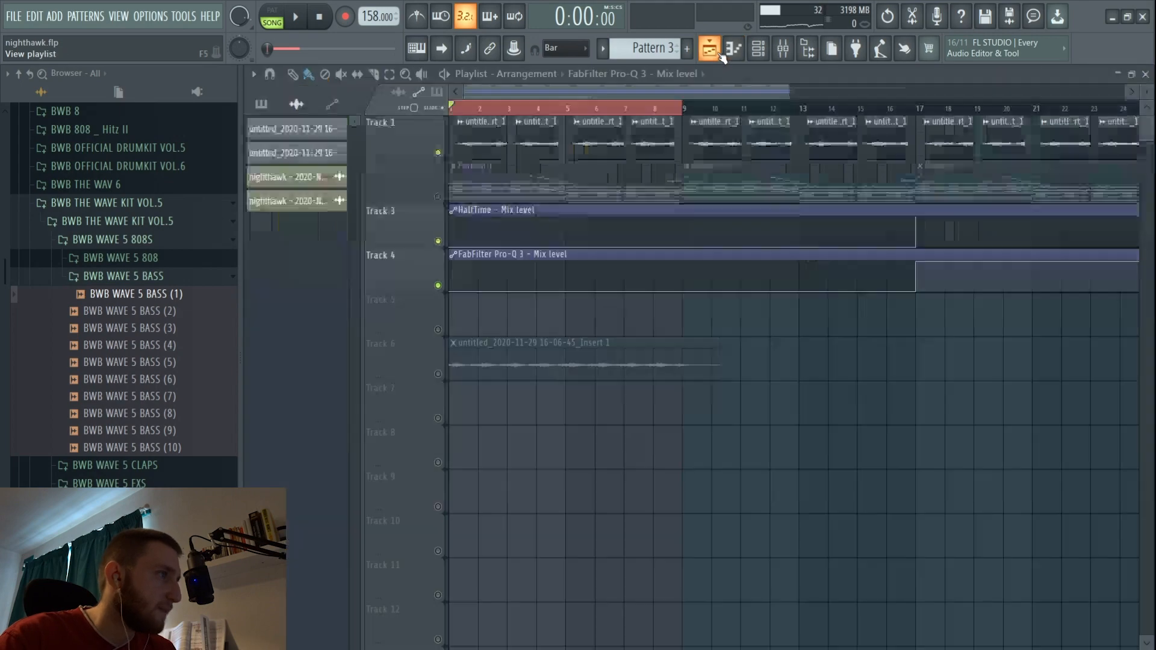
key("space")
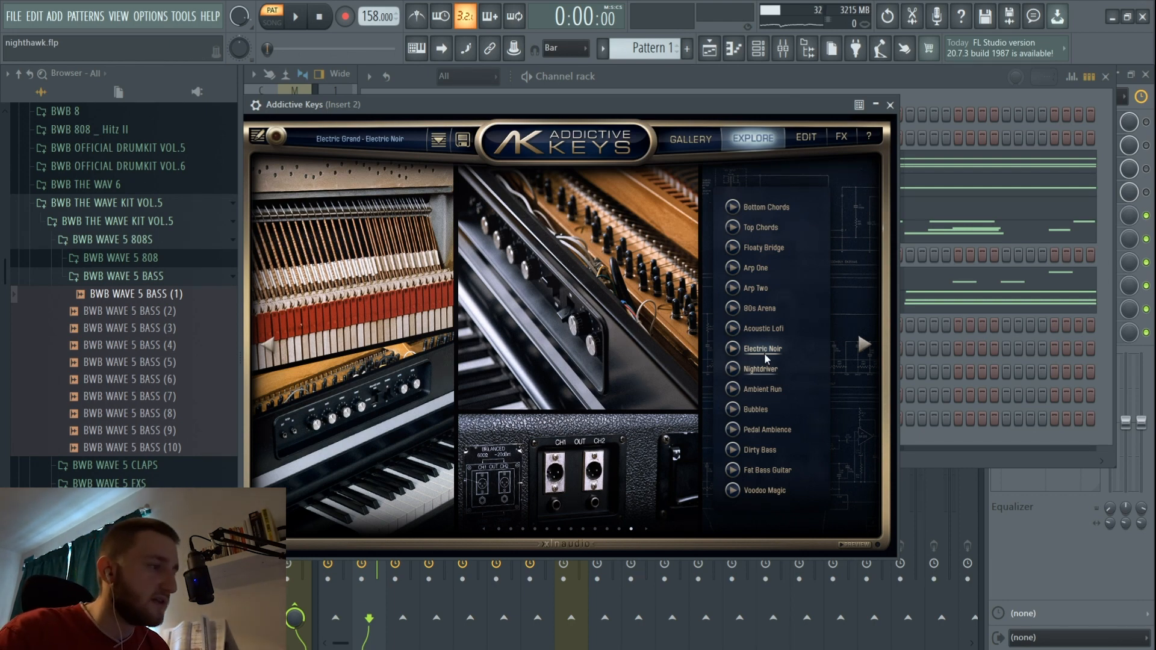
Open the Addictive Keys notes of Pattern 1 in the piano roll, show all eight bars and play them.
left_click(889, 105)
right_click(507, 155)
left_click(501, 160)
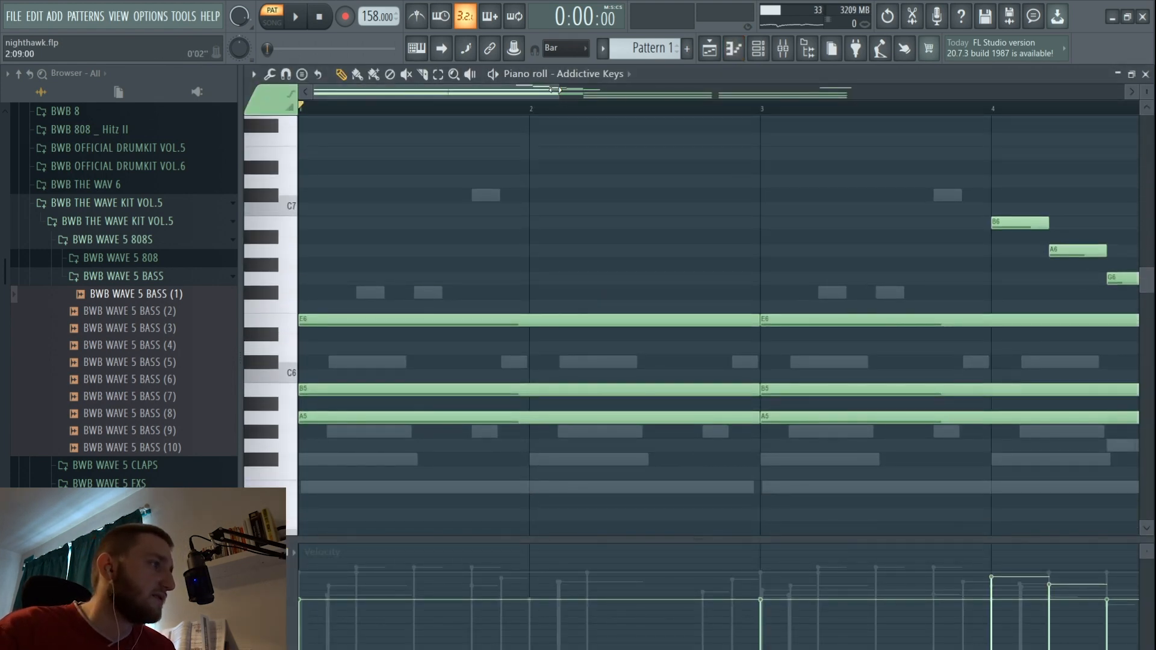
left_click_drag(556, 93, 1145, 193)
scroll(797, 341, "down", 1)
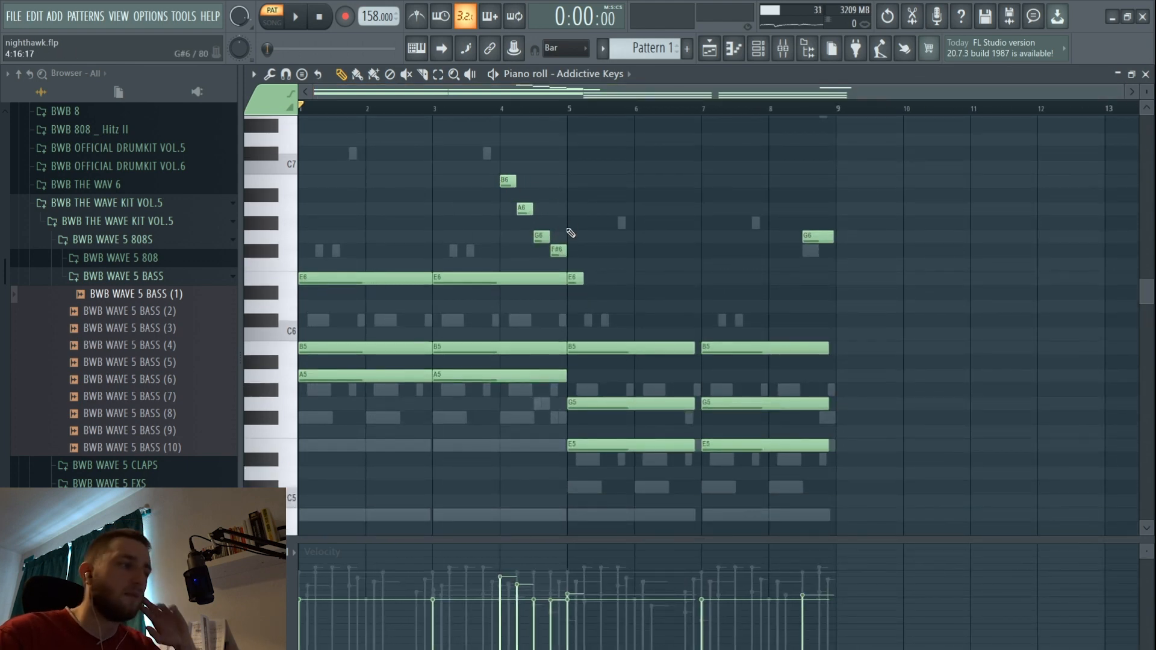
key("space")
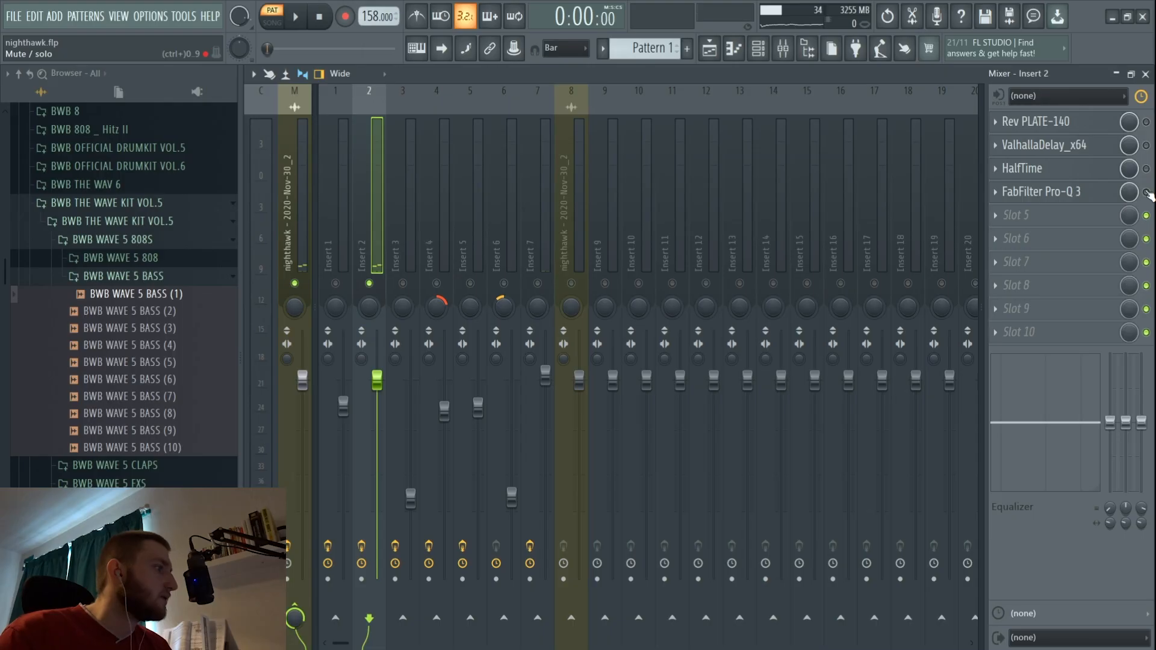
Enable Rev PLATE-140 and ValhallaDelay on Insert 2 and inspect their settings along with FabFilter Pro-Q 3.
left_click(1096, 117)
left_click_drag(758, 247, 762, 234)
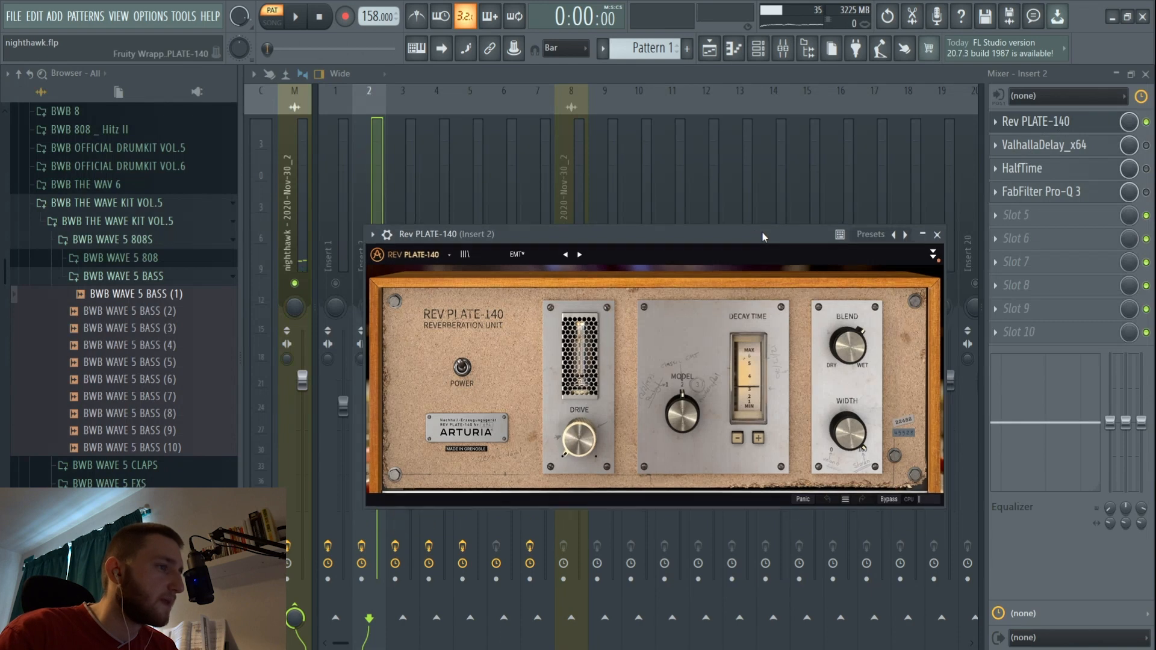
left_click(938, 235)
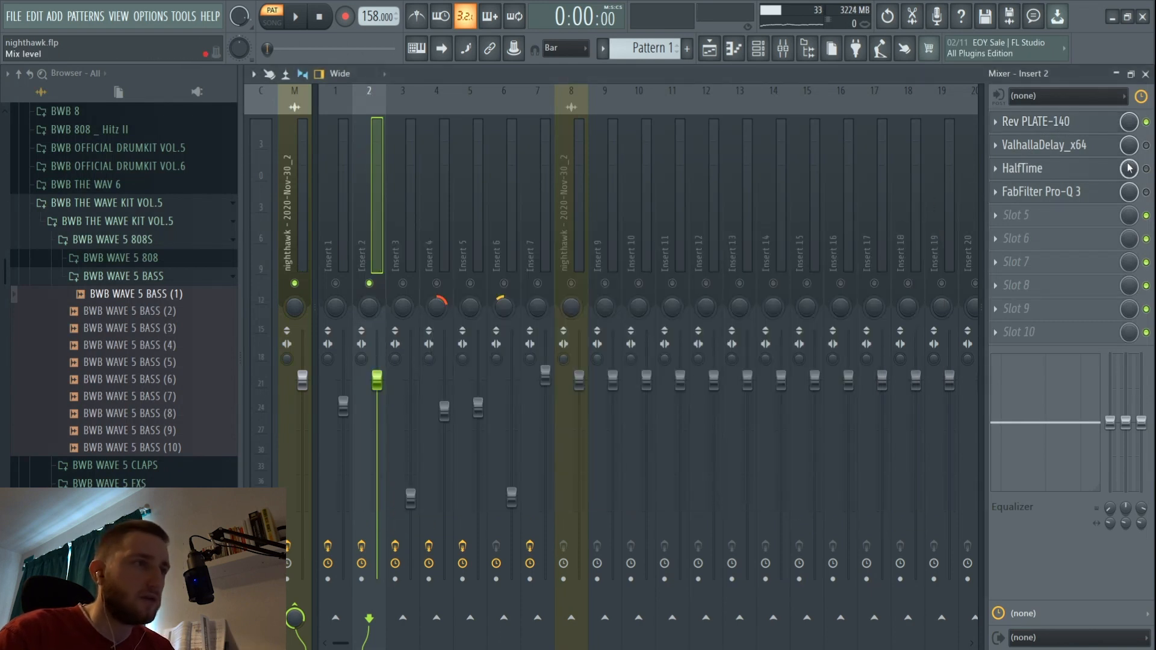
left_click(1055, 145)
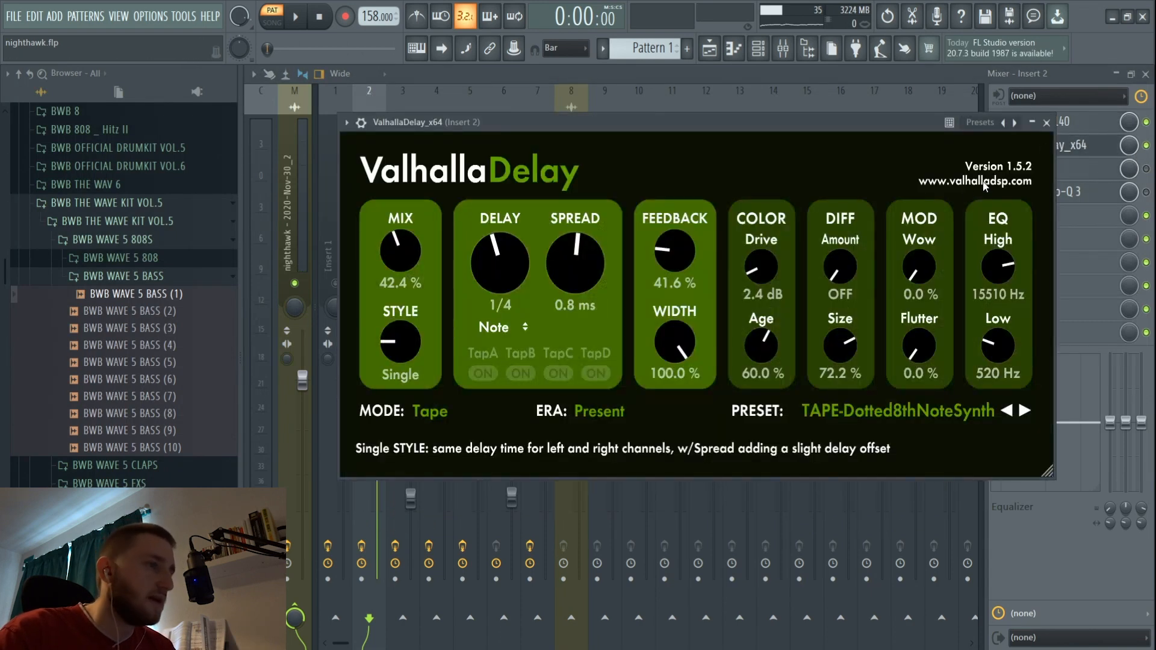
left_click(1046, 122)
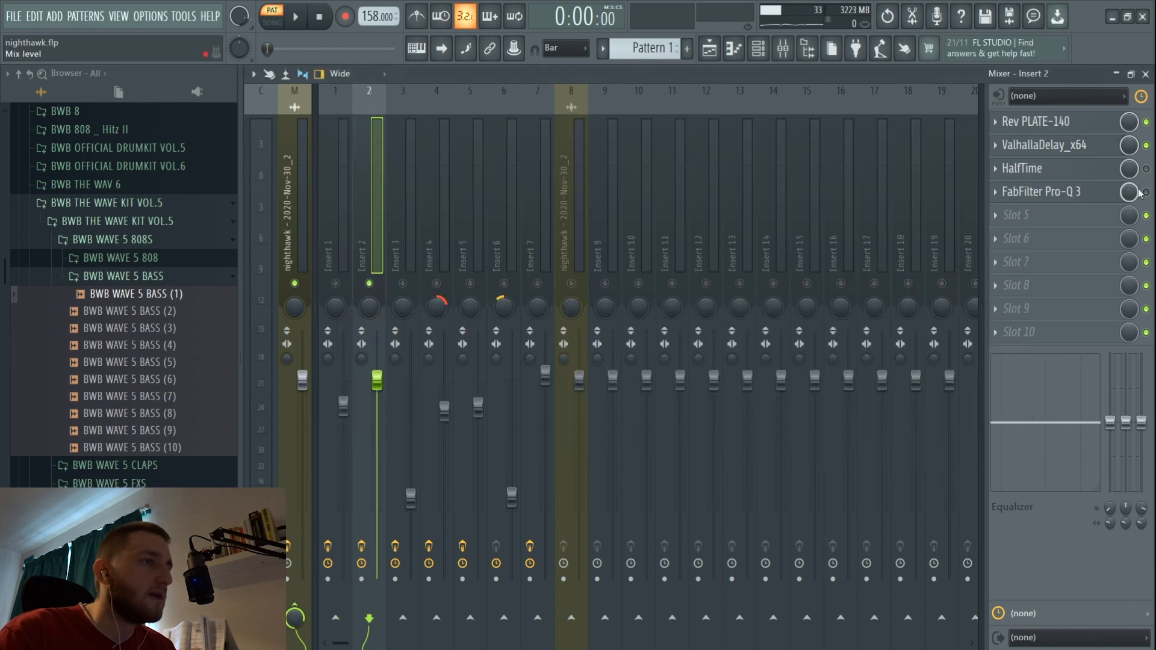
left_click(1072, 191)
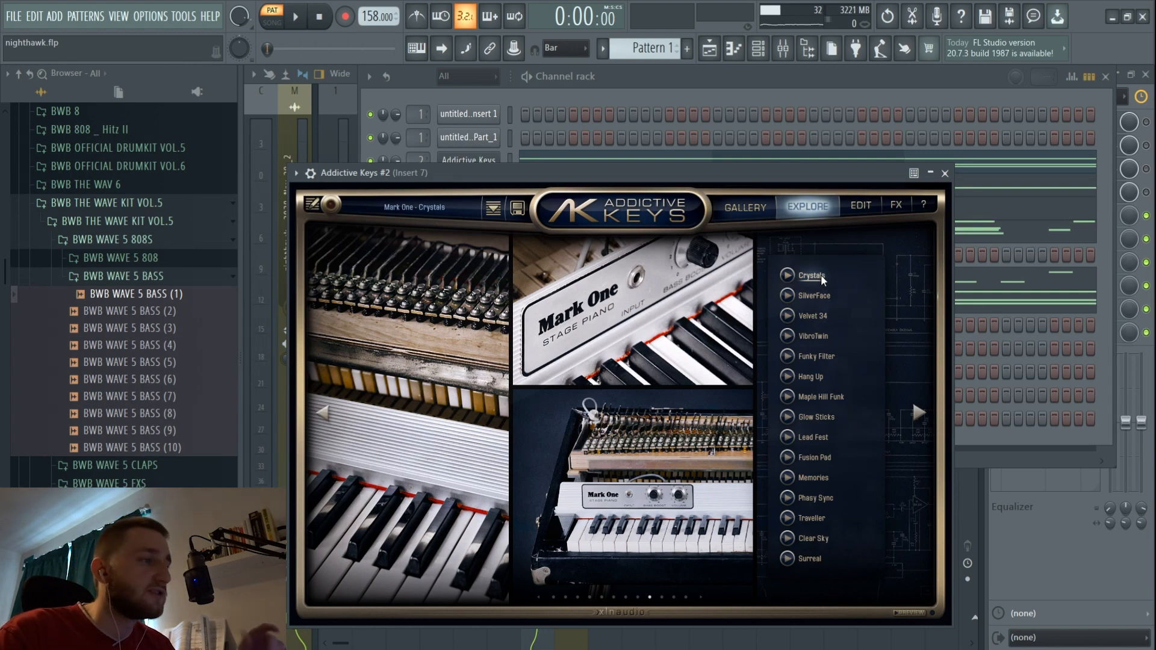
Open the Addictive Keys #2 chords of Pattern 1 in the piano roll and play them.
left_click(945, 174)
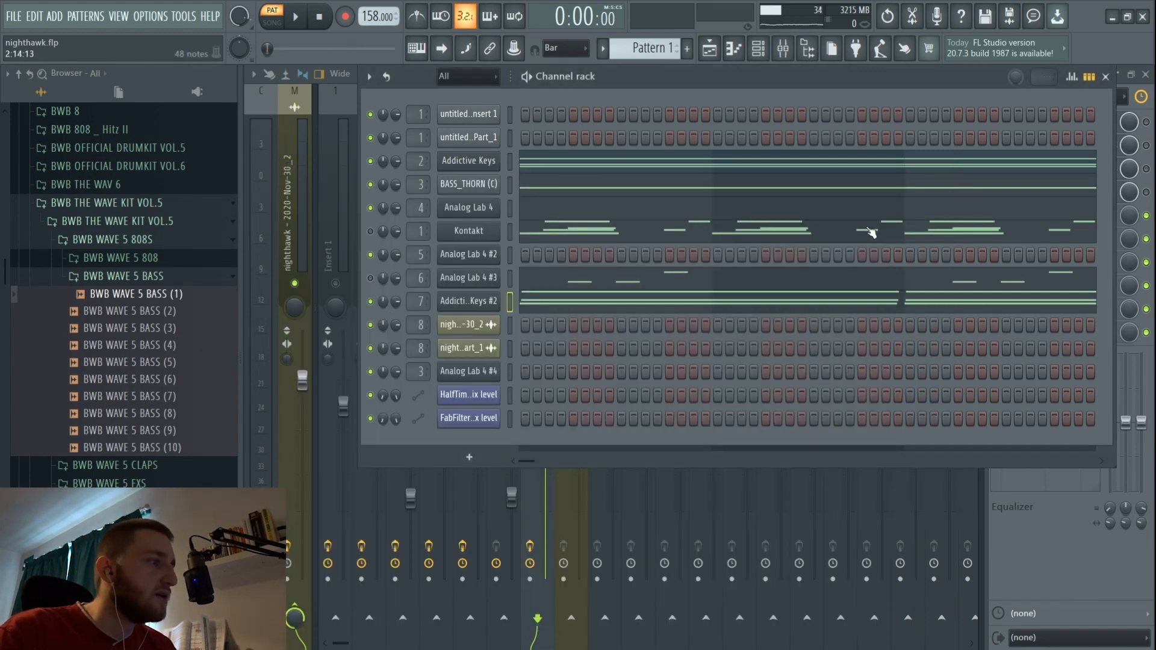
right_click(497, 299)
left_click(513, 301)
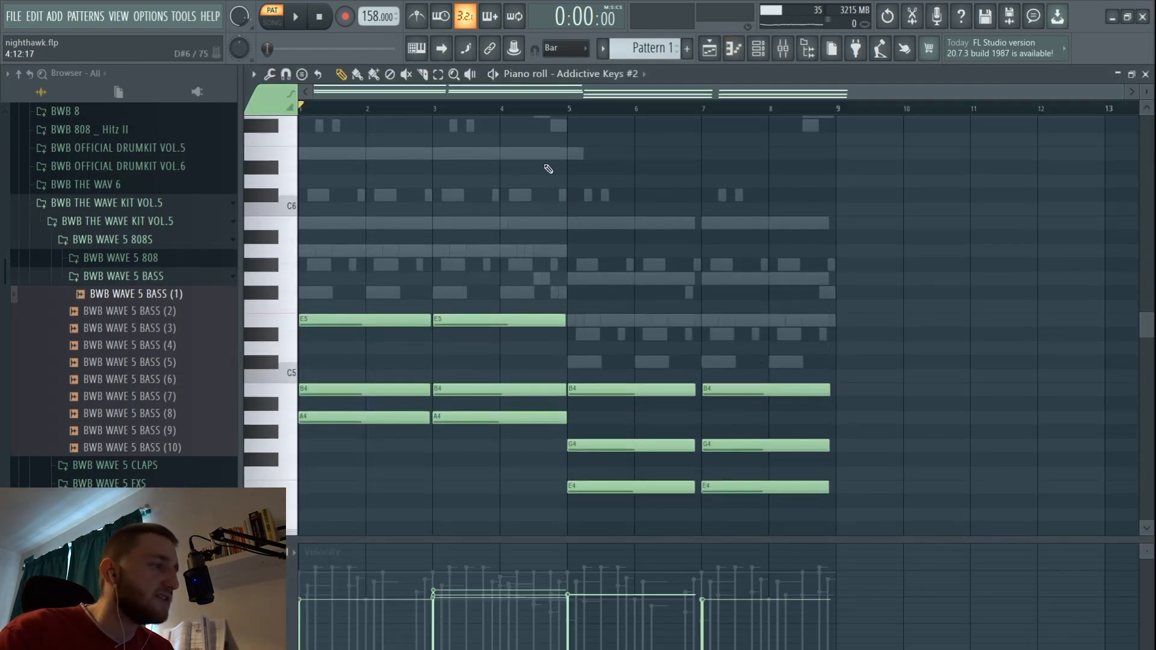
scroll(691, 205, "down", 3)
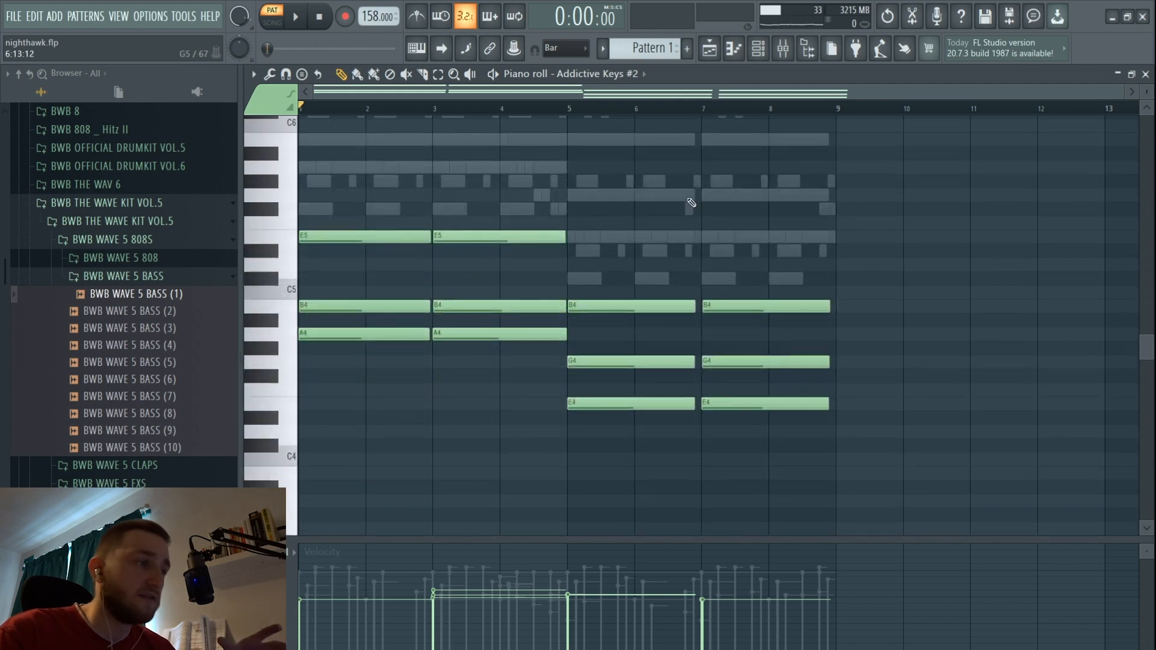
key("space")
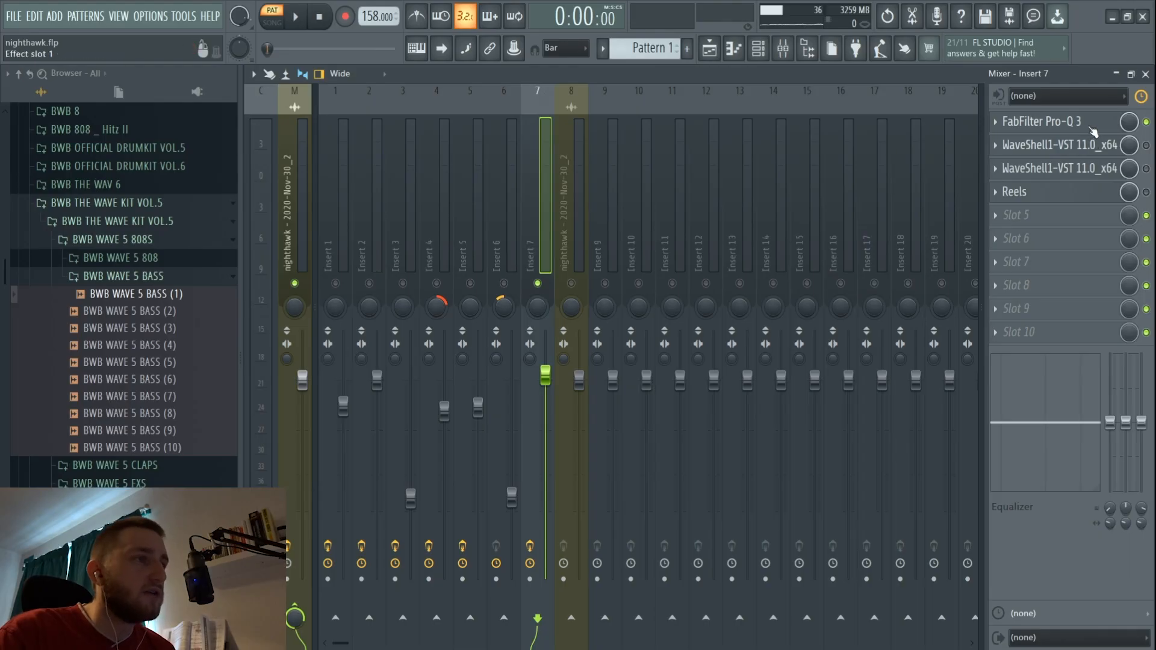
Inspect FabFilter Pro-Q 3 on Insert 7, then enable and inspect the first WaveShell effect.
left_click(1090, 124)
left_click(786, 133)
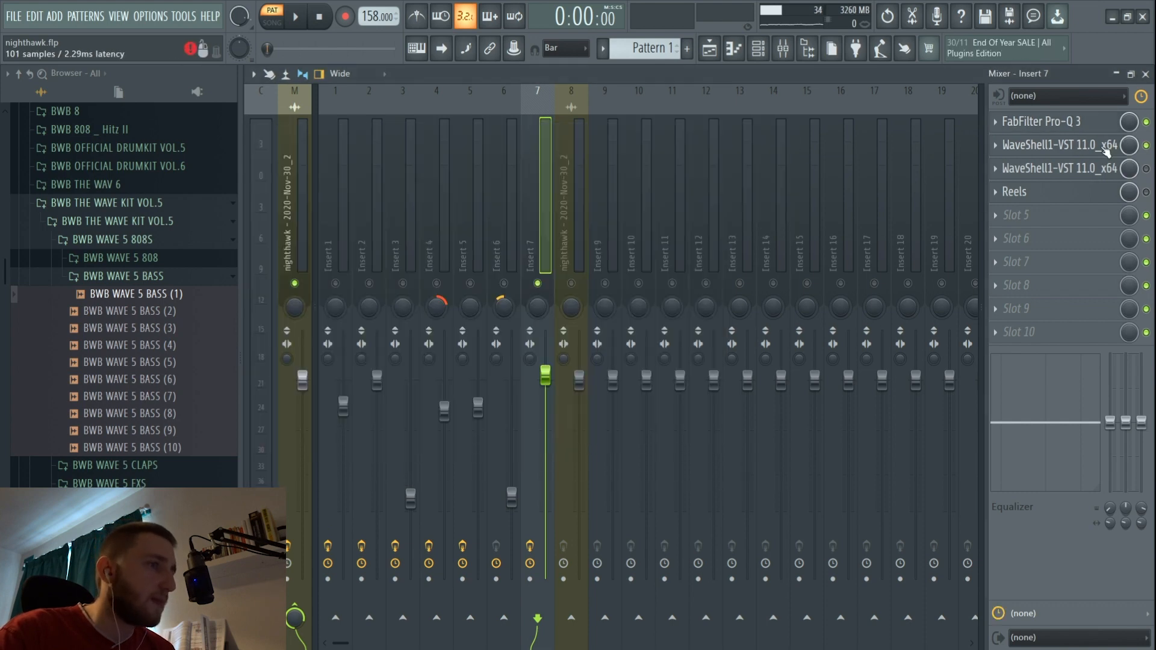
left_click(1104, 148)
left_click(715, 153)
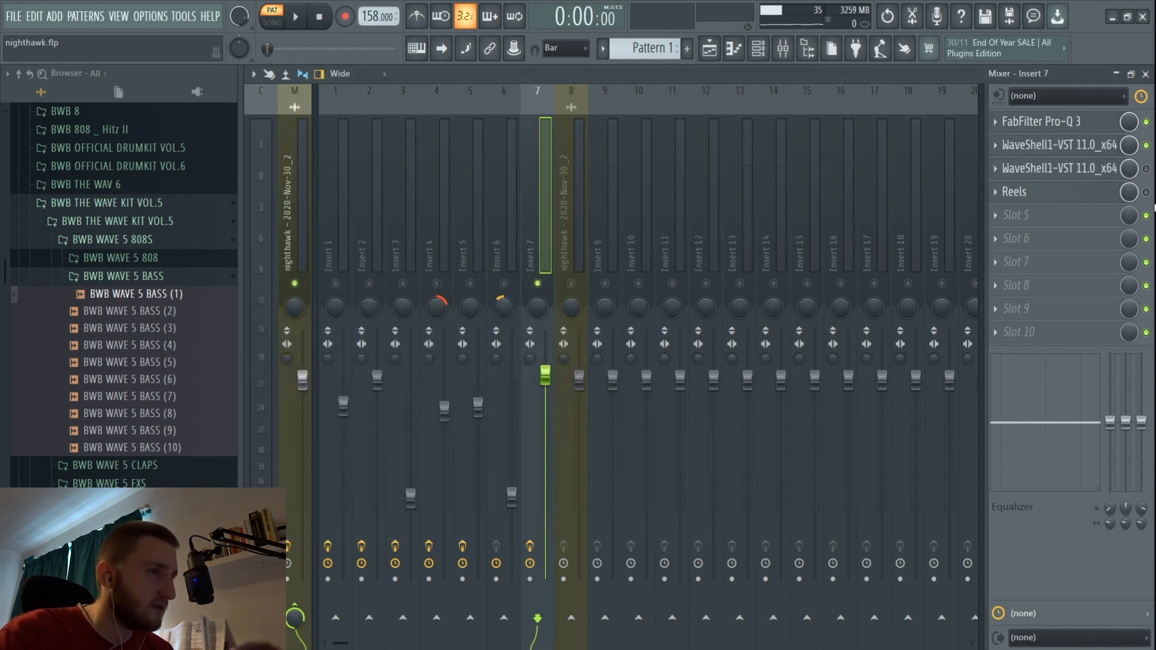
Enable the Reel ADT and Reels tape effects on Insert 7 and inspect their settings.
left_click(1146, 169)
left_click(1070, 169)
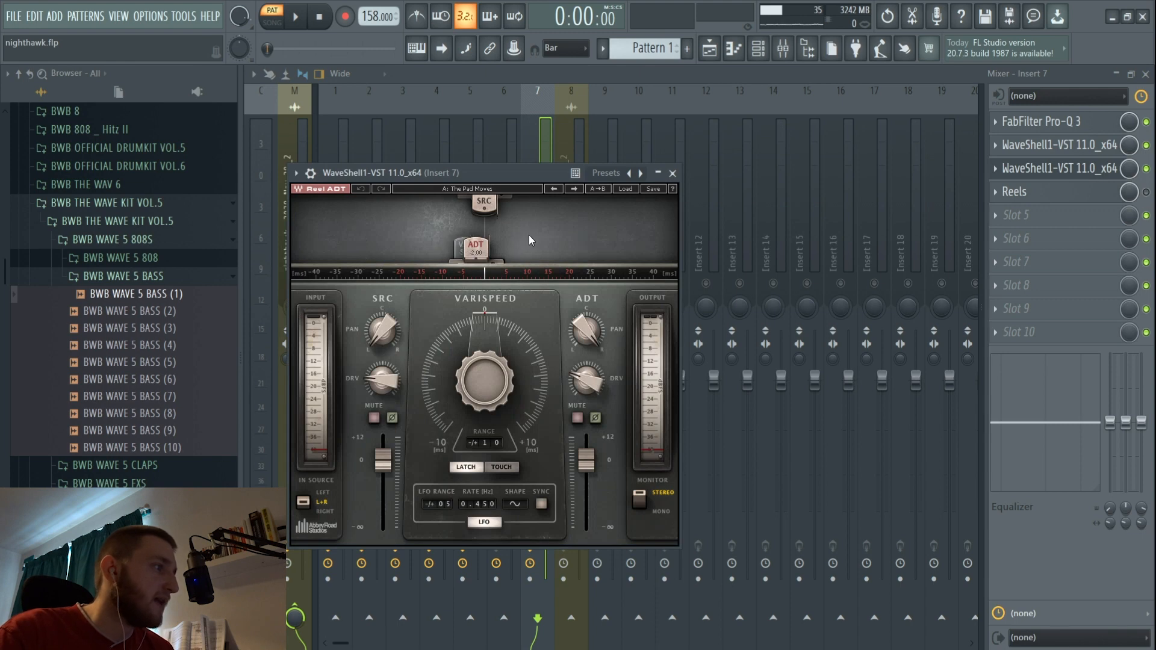
left_click(673, 174)
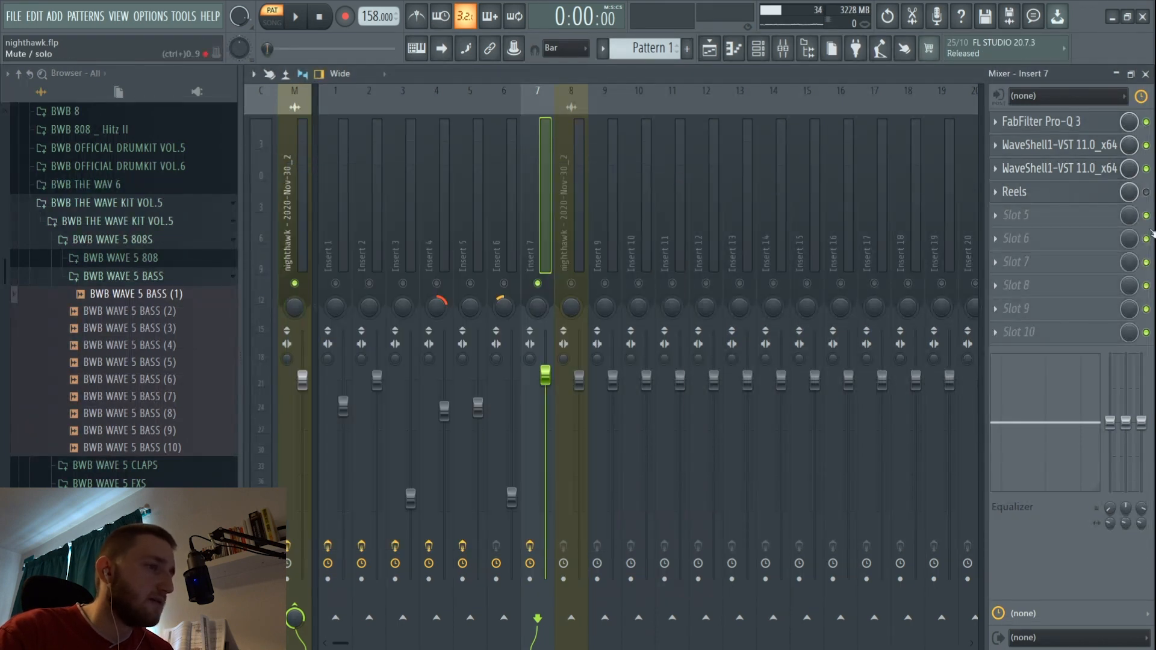
left_click(1060, 192)
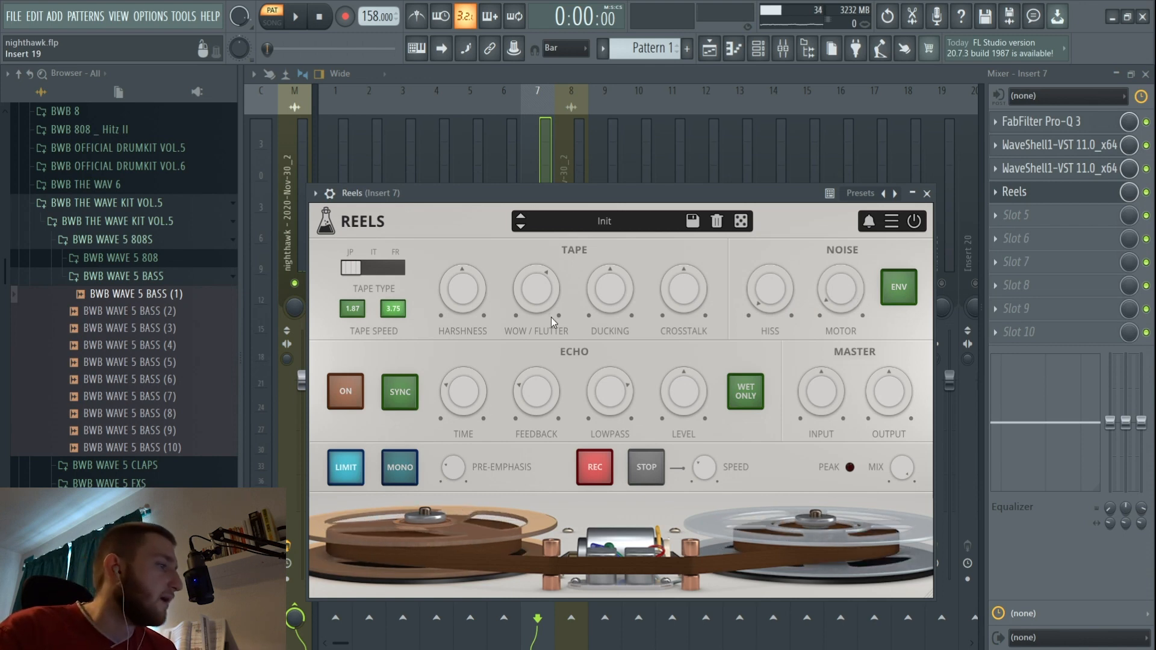
left_click(927, 193)
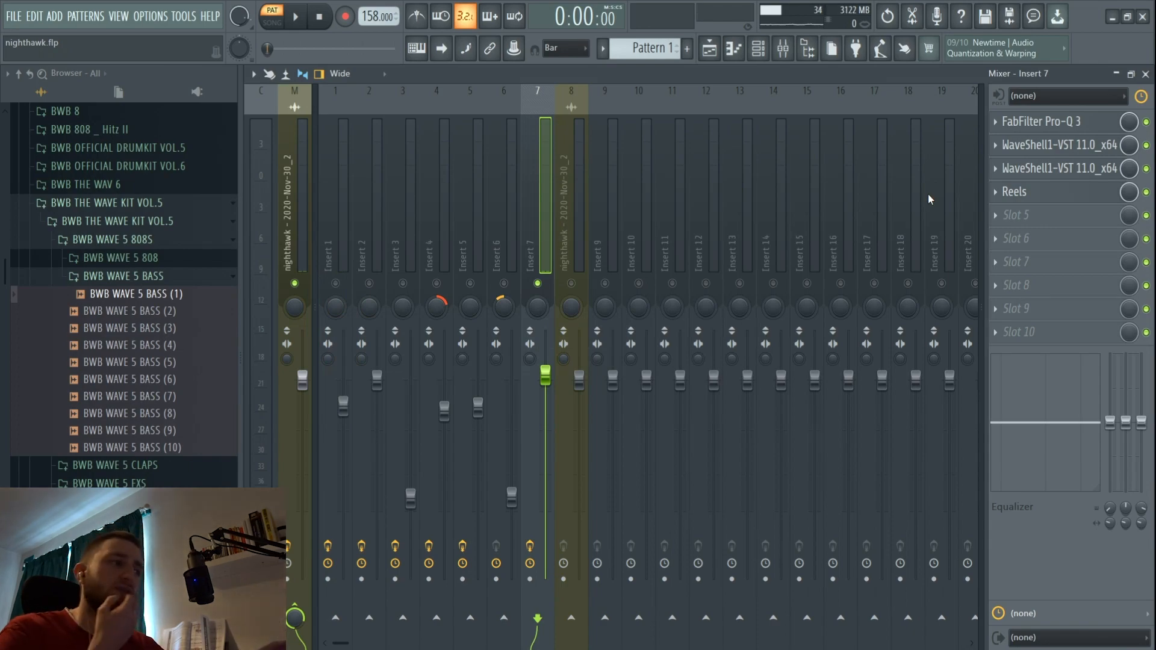
Play the Addictive Keys #2 part with its effects on, then play the arrangement from the start in the playlist.
key("space")
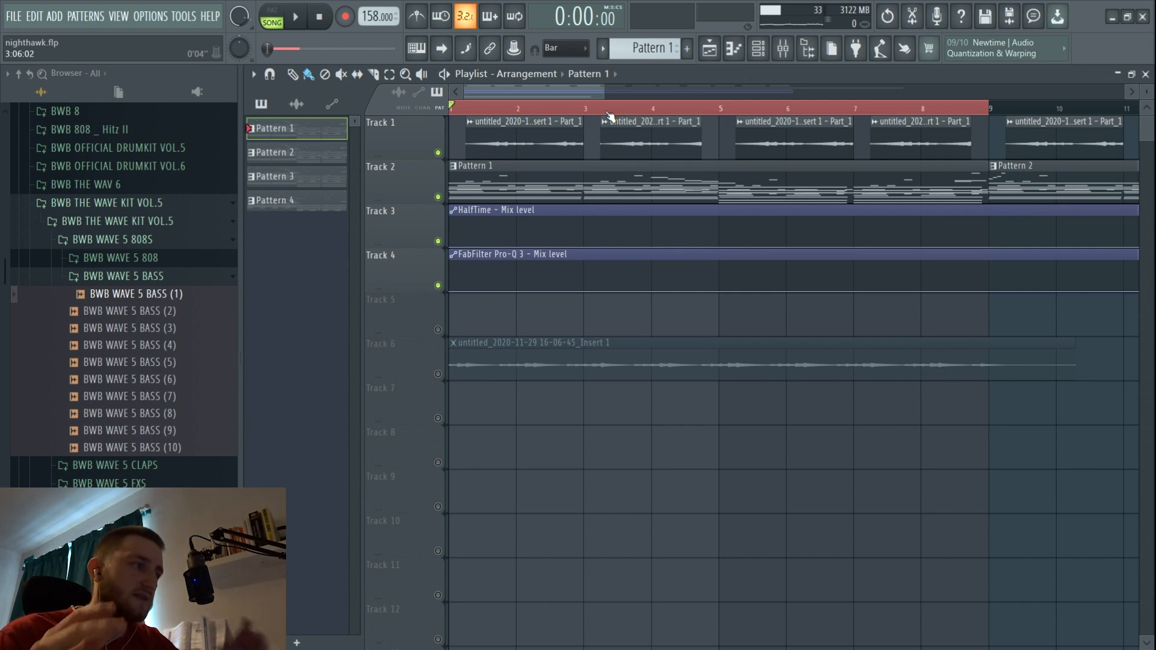
key("space")
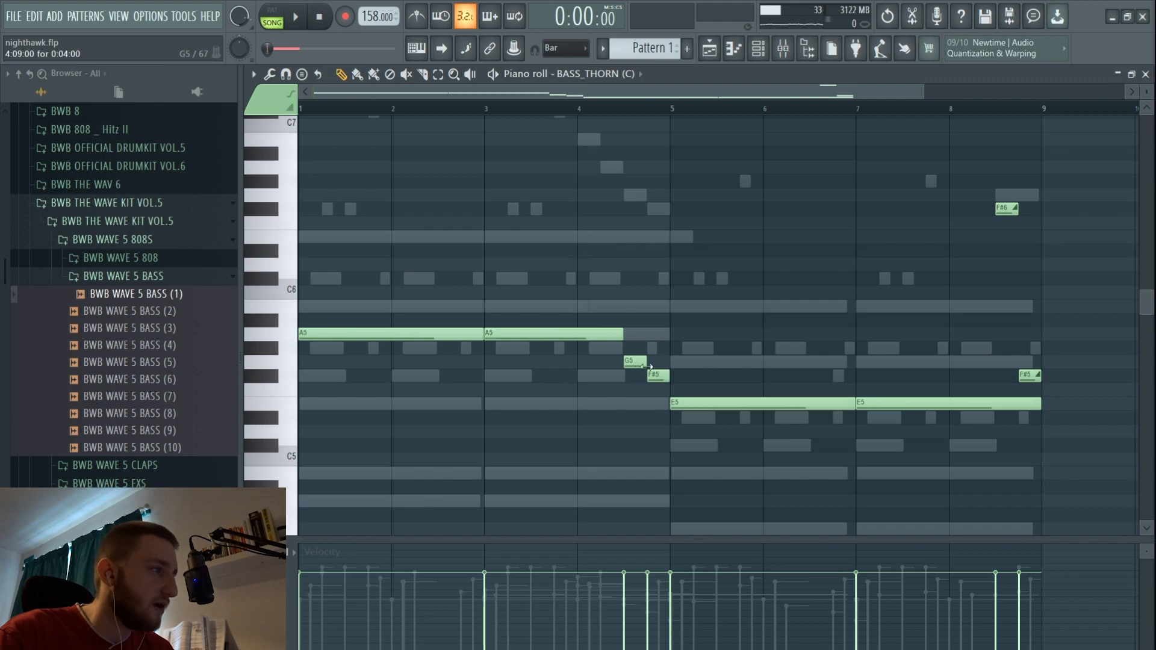
Examine the BASS_THORN G5 and F#5 notes ending bar 4 and the F#6 slide note's properties, then play the bass.
left_click_drag(646, 373, 640, 322)
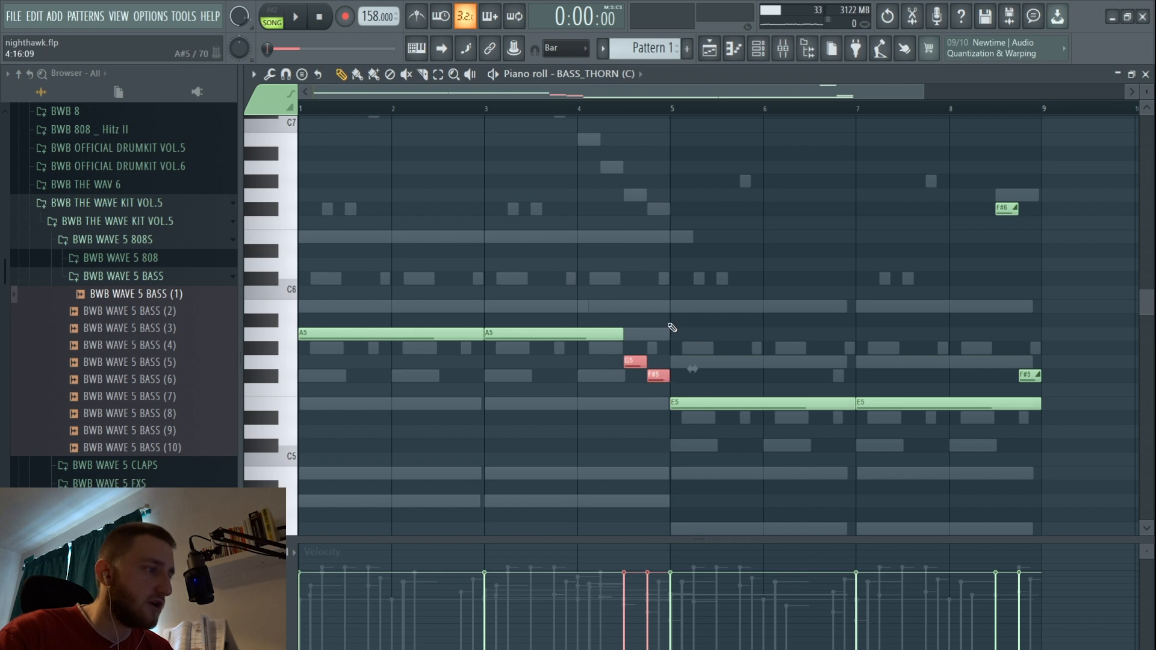
left_click(672, 327)
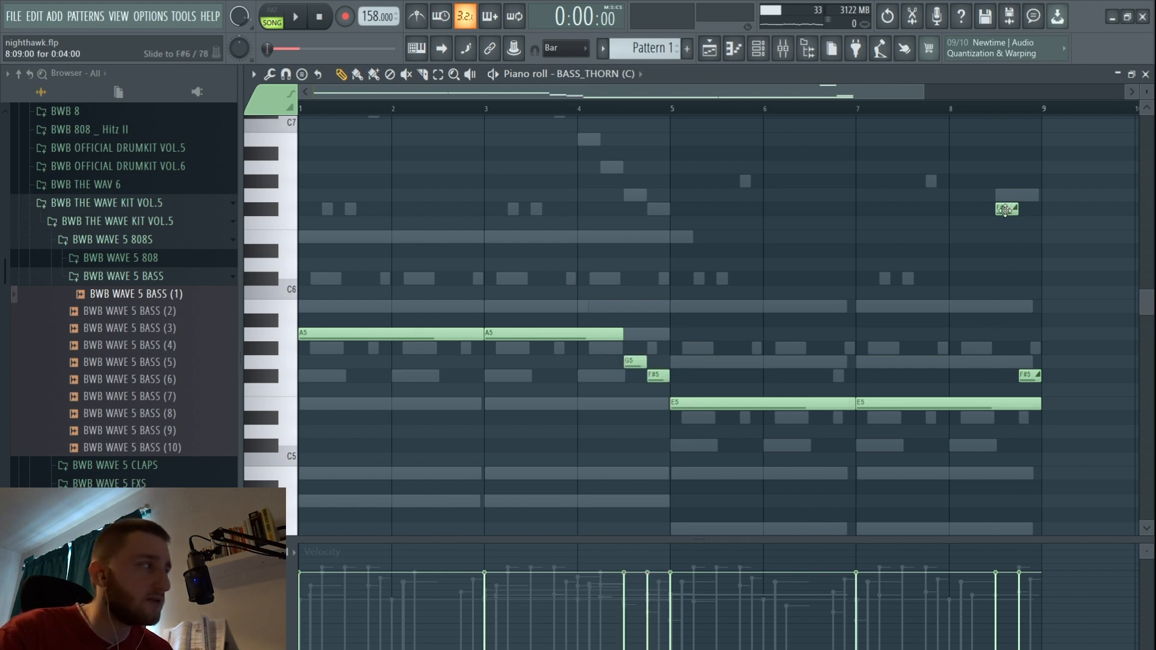
double_click(1004, 209)
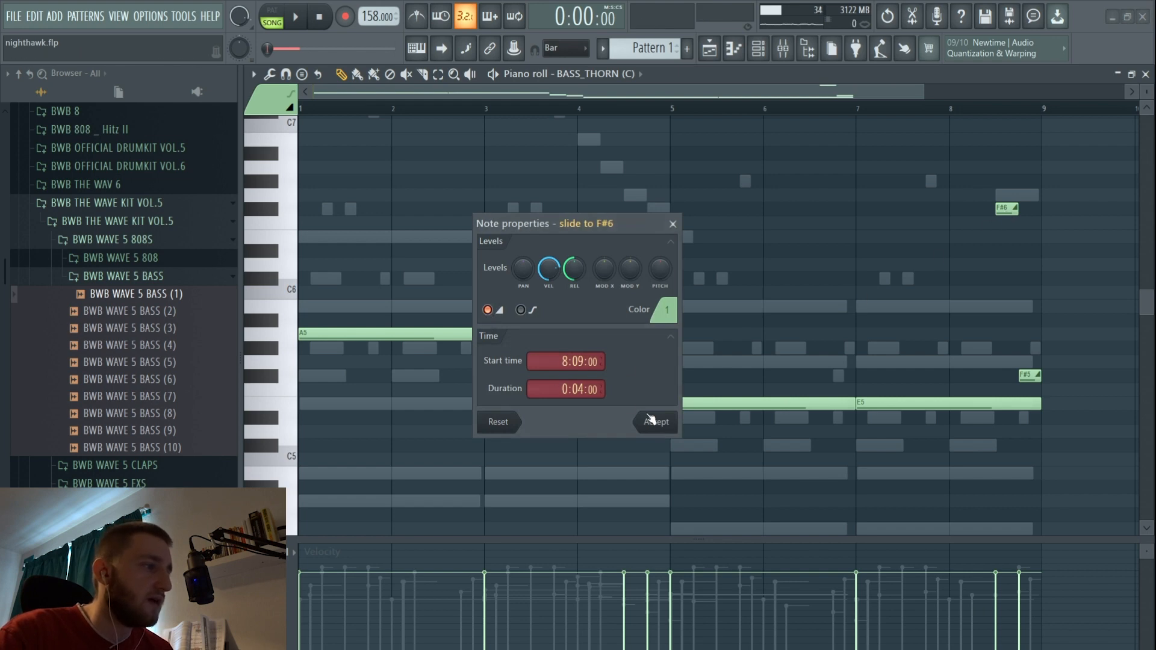
left_click(653, 422)
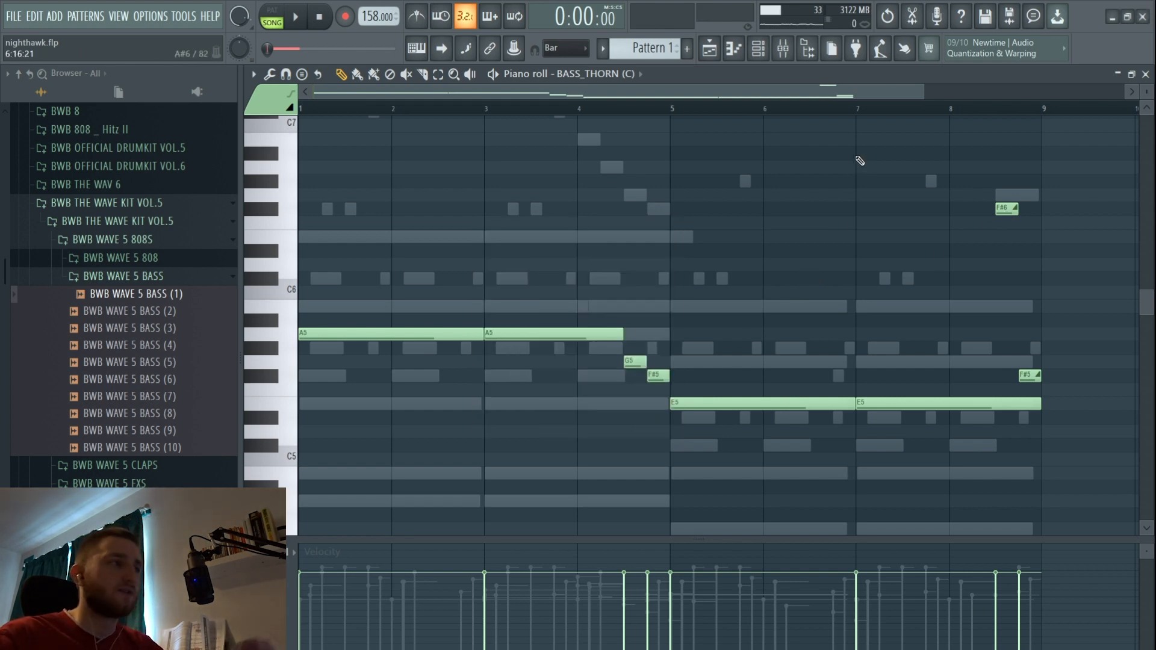
key("space")
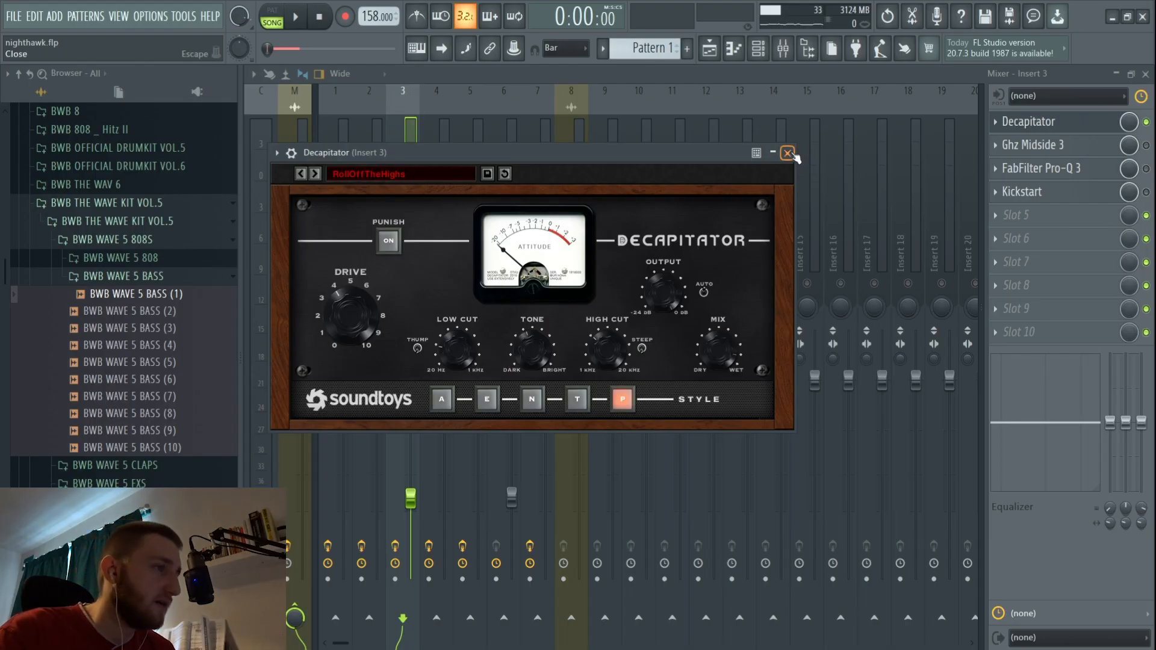
Enable and inspect Ghz Midside 3 and FabFilter Pro-Q 3 on Insert 3, then play the BASS_THORN part.
left_click(788, 153)
left_click(1033, 145)
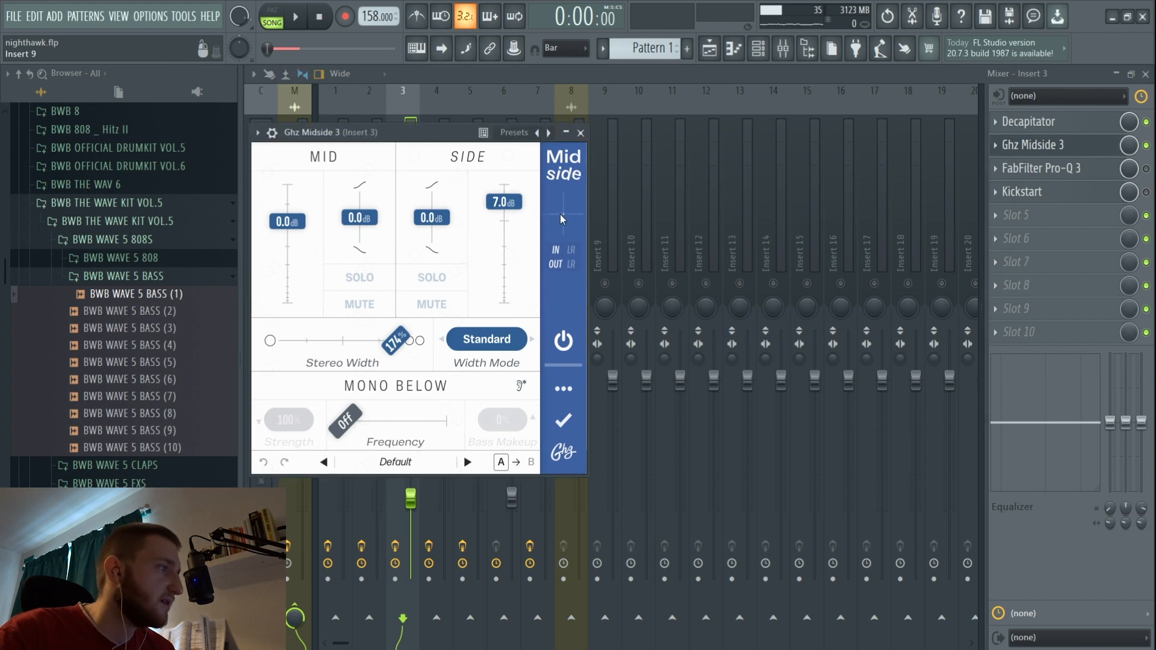
left_click(581, 132)
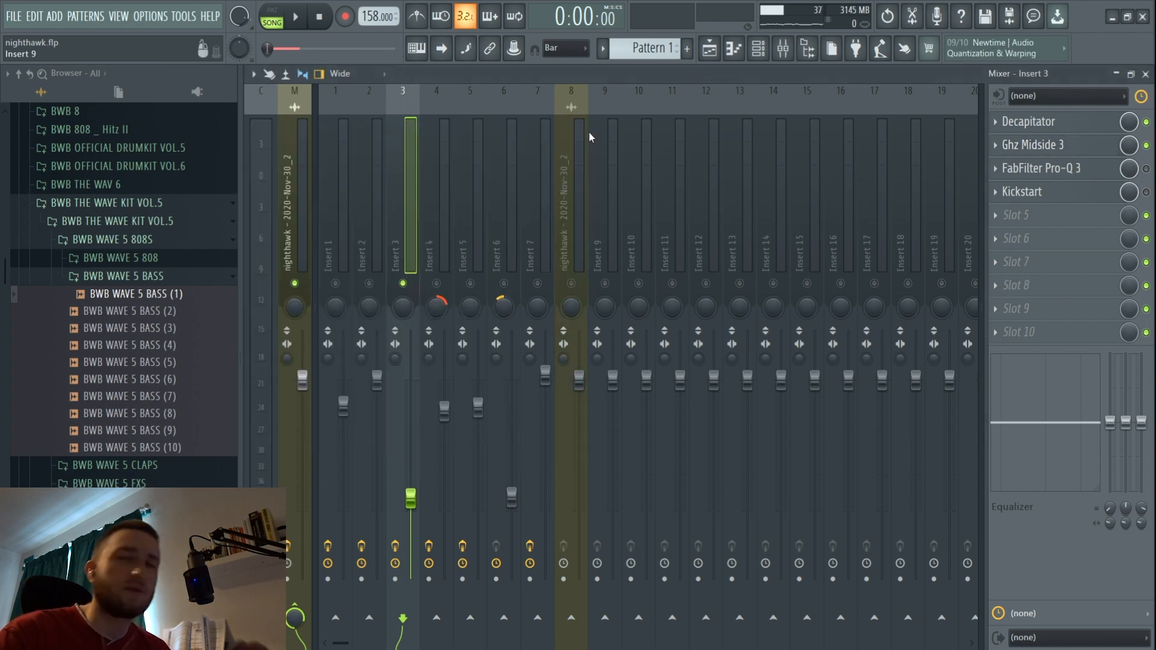
left_click(1095, 174)
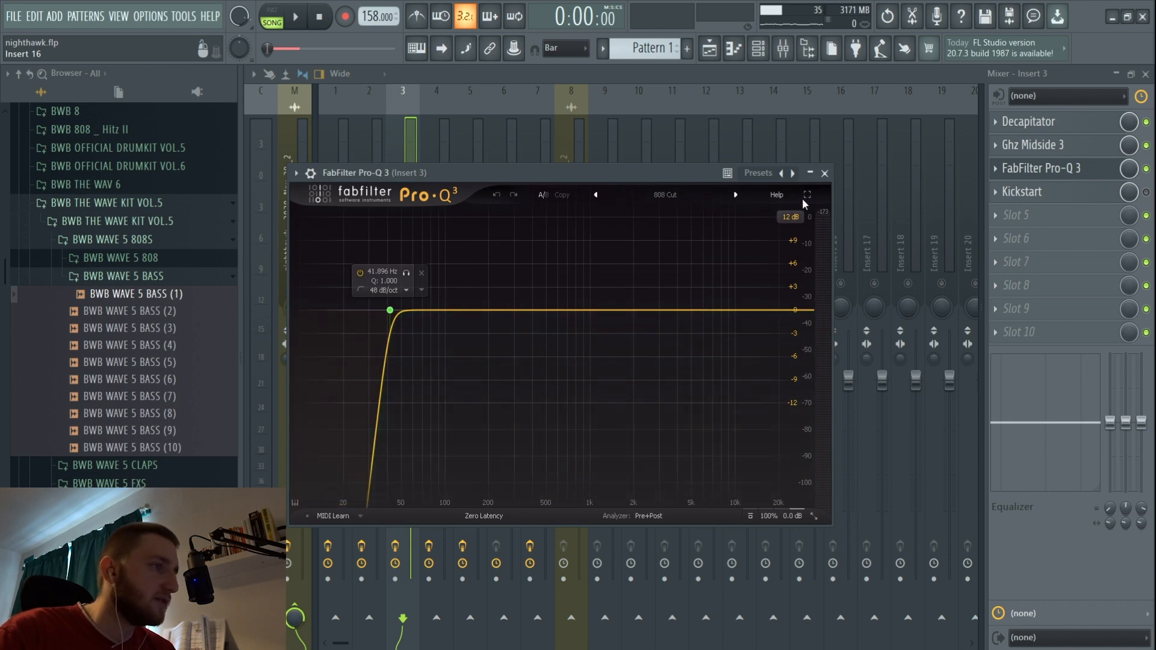
left_click(823, 173)
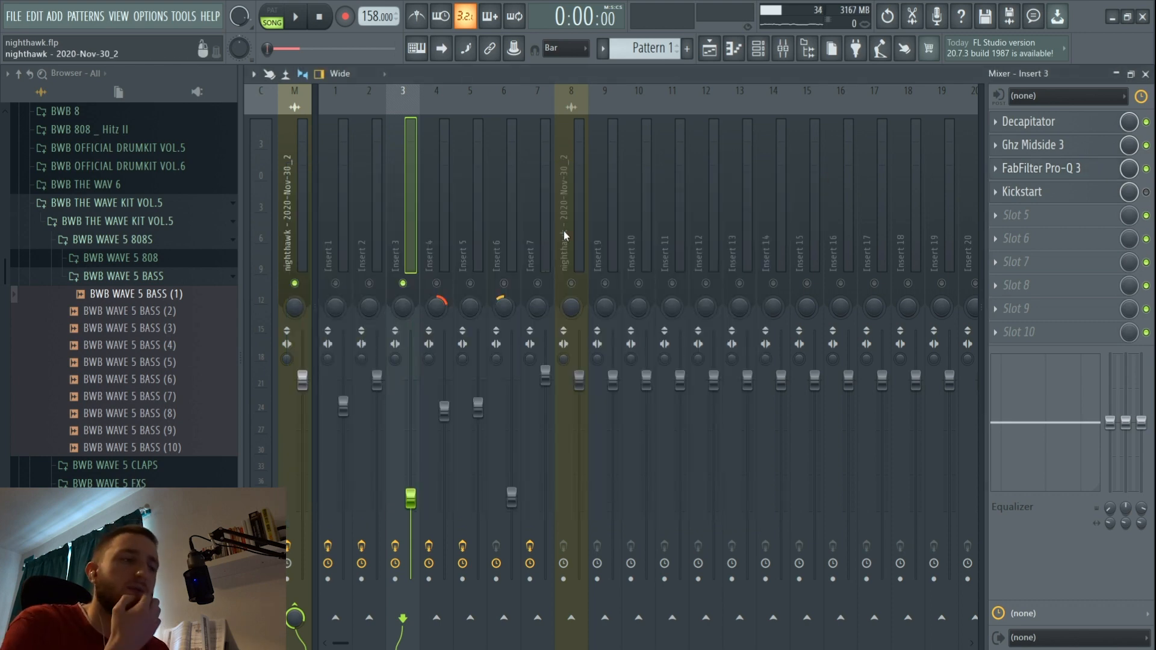
left_click(733, 49)
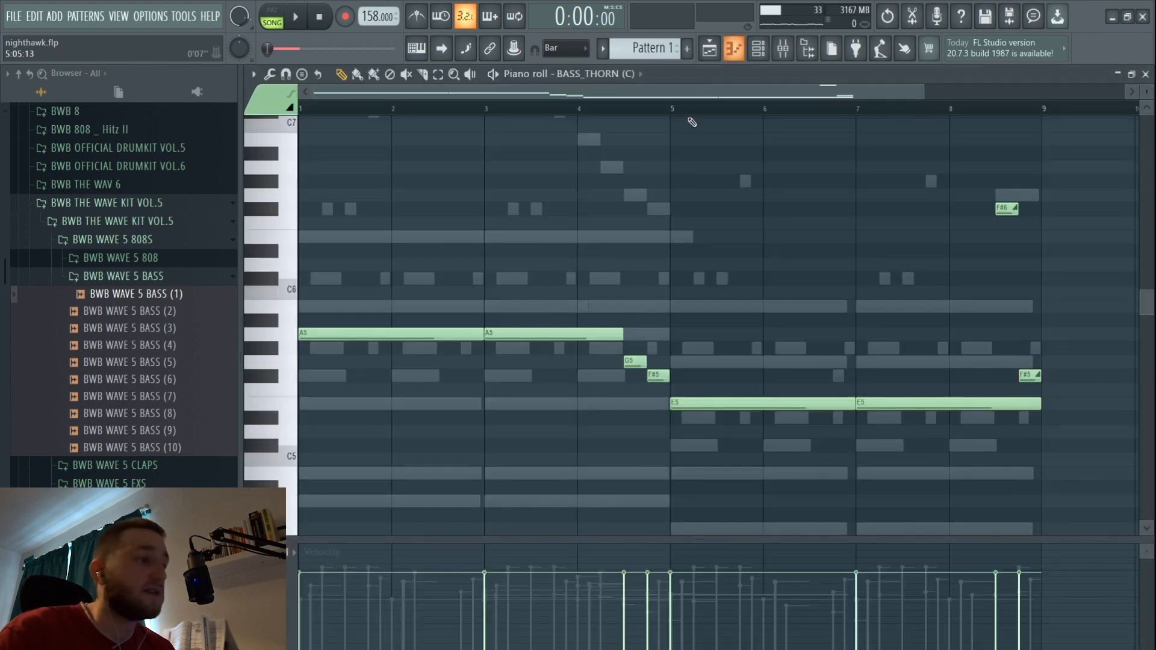
key("space")
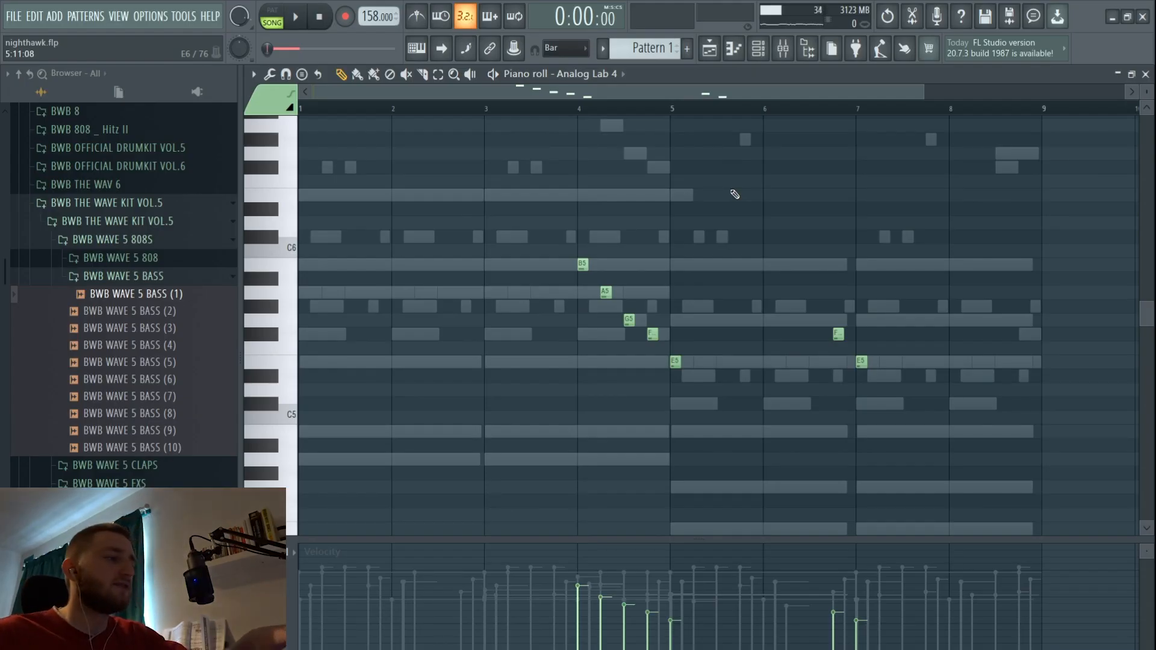
Check the effect chain on Insert 4, then return to the Analog Lab 4 notes and play the part.
left_click(785, 48)
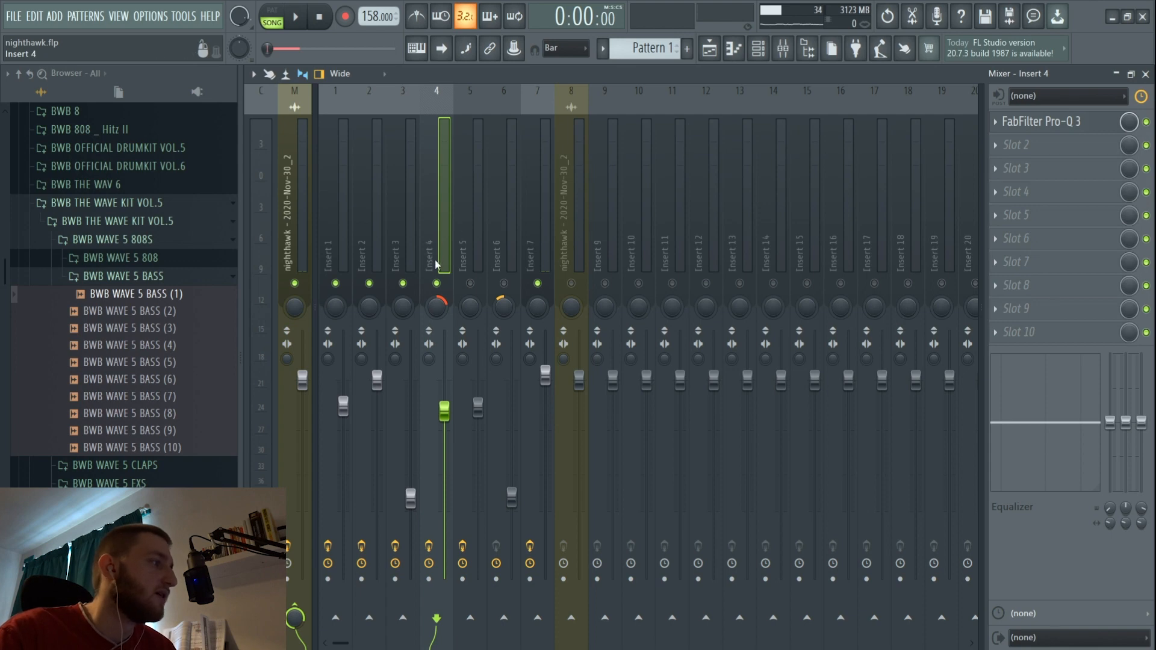
left_click(734, 48)
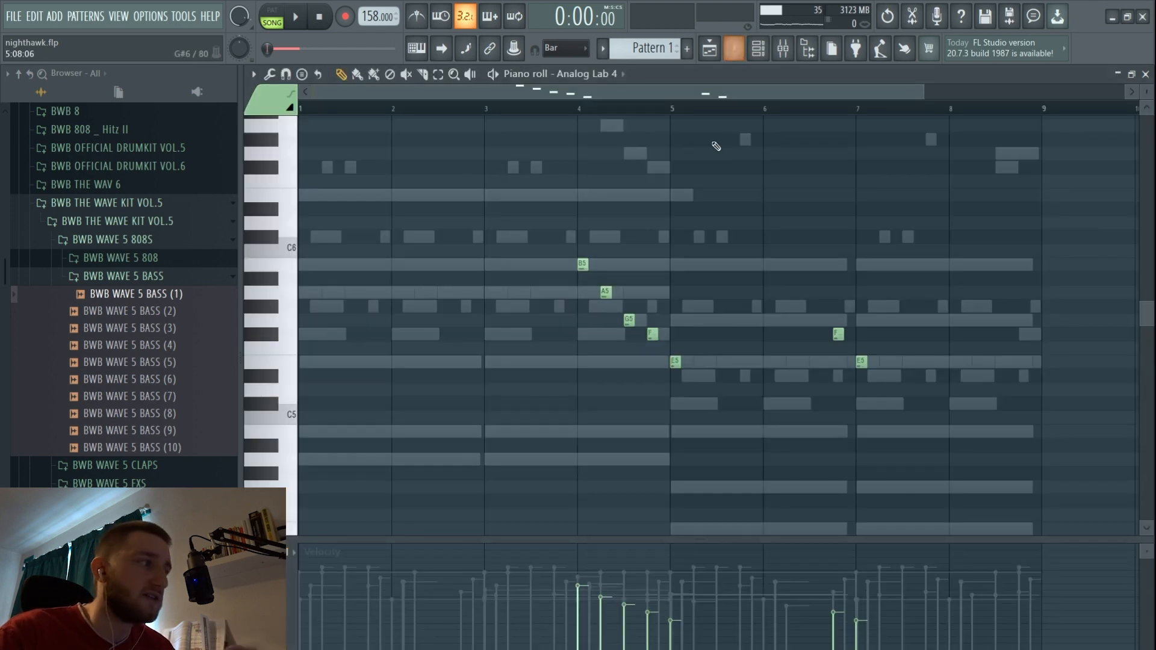
key("space")
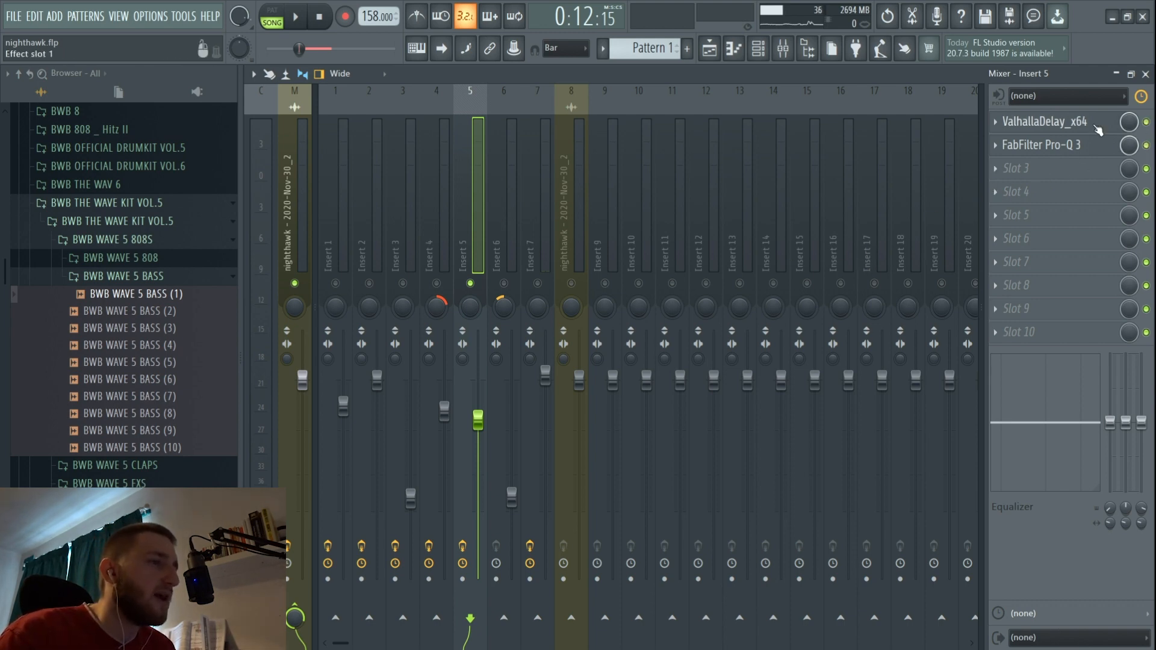
Inspect the ValhallaDelay settings and the FabFilter Pro-Q 3 low cut on Insert 5.
left_click(1045, 121)
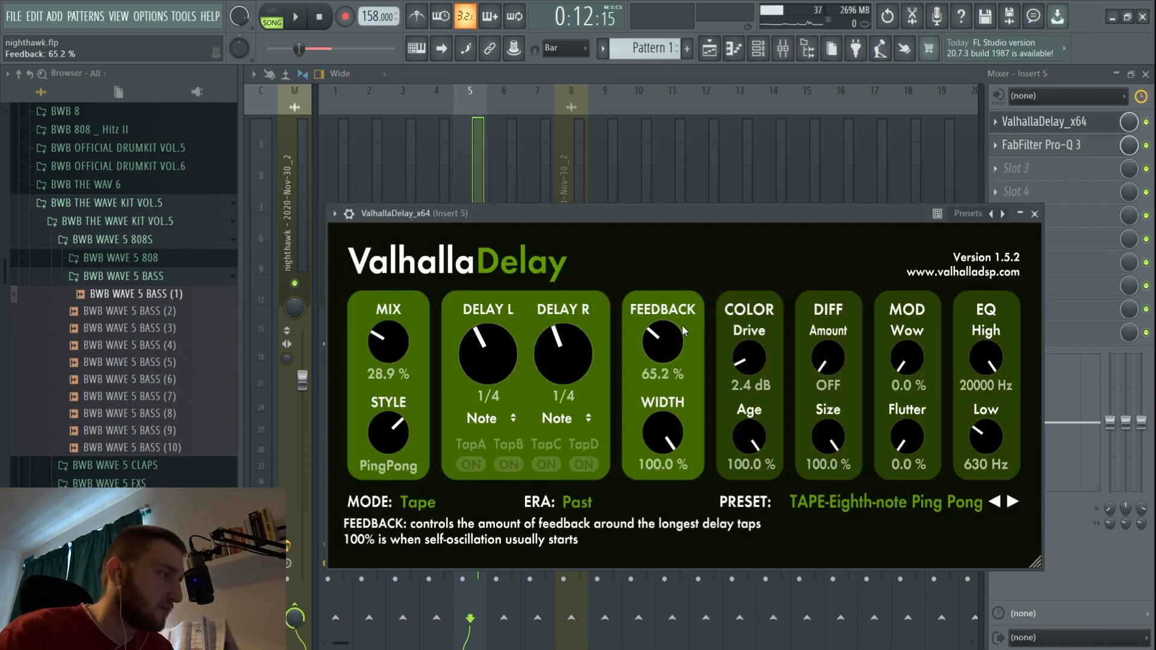
left_click(1035, 214)
left_click(1058, 151)
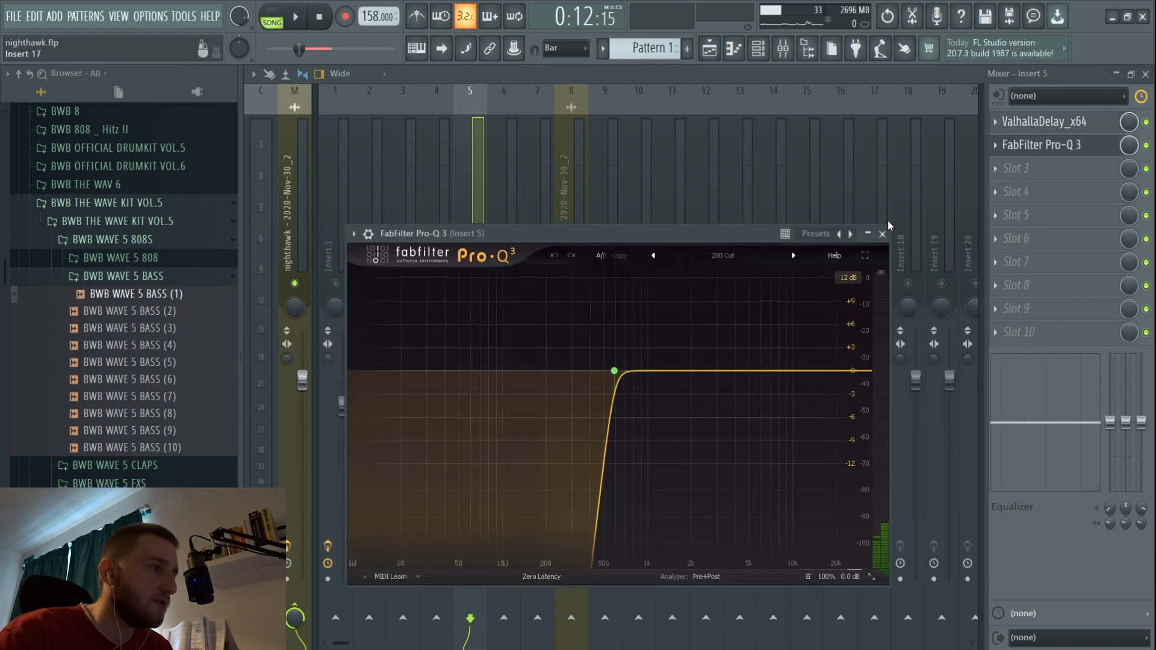
left_click(887, 224)
Switch to Pattern 2, examine the Analog Lab 4 #2 notes and play the part.
left_click(720, 47)
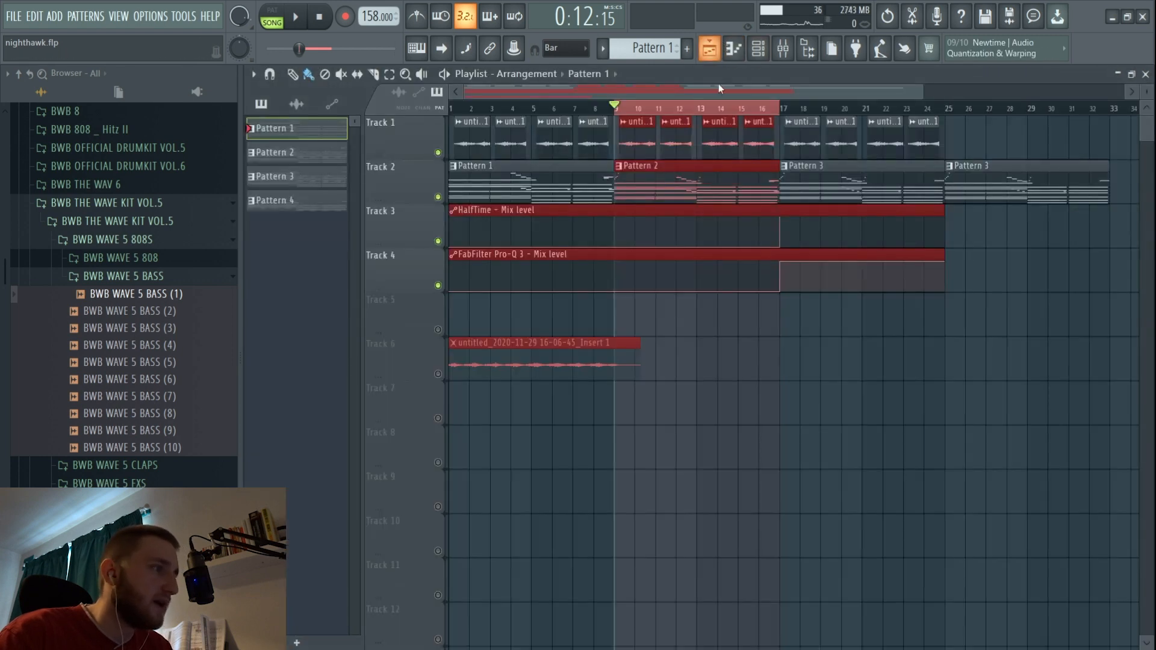
key("F6")
left_click(667, 52)
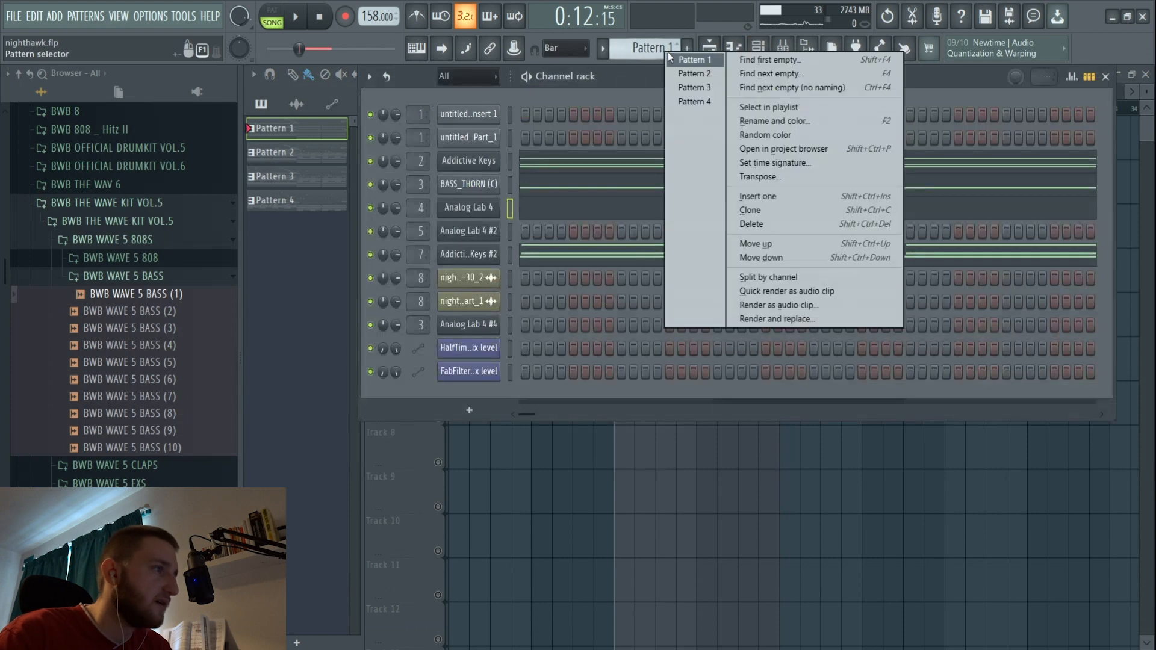
left_click(670, 87)
left_click(579, 236)
key("space")
scroll(601, 271, "up", 3)
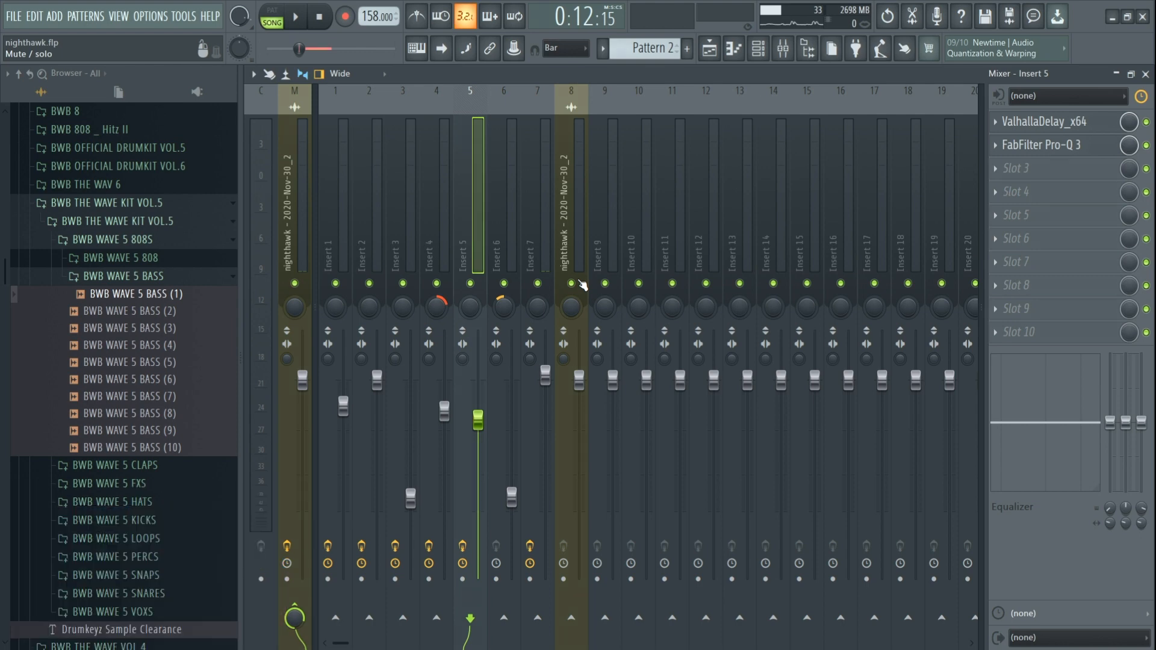
Play the arrangement from bar 9 with all mixer tracks unmuted, then clear the playlist's time selection.
key("space")
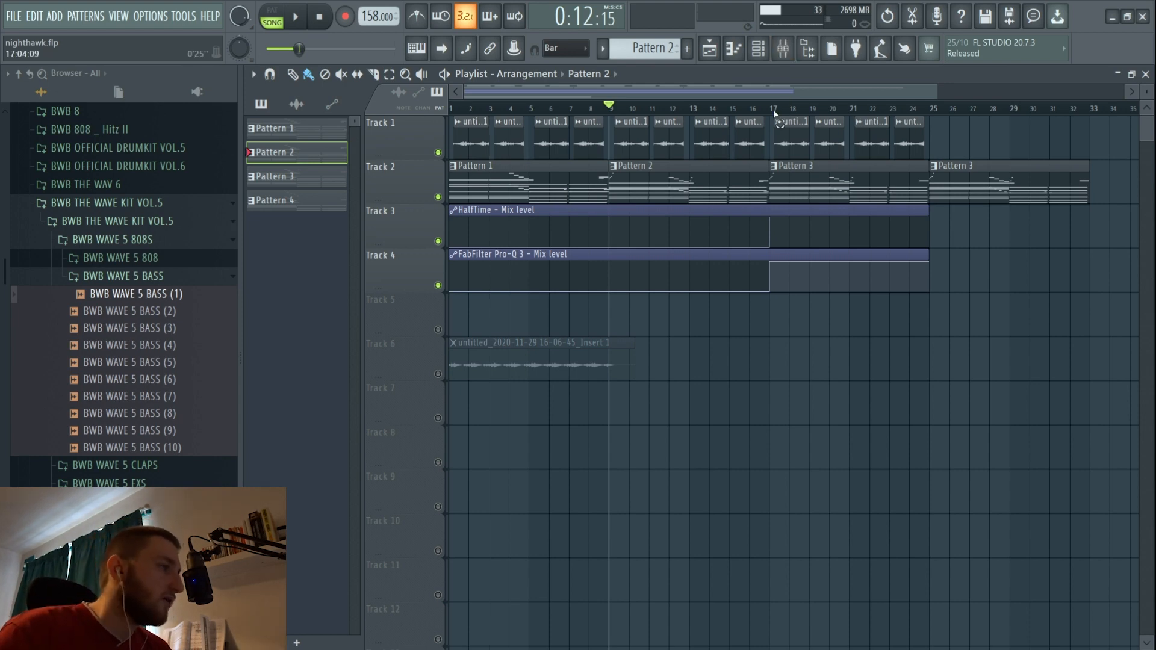
left_click_drag(775, 113, 447, 113)
left_click(658, 111, "ctrl")
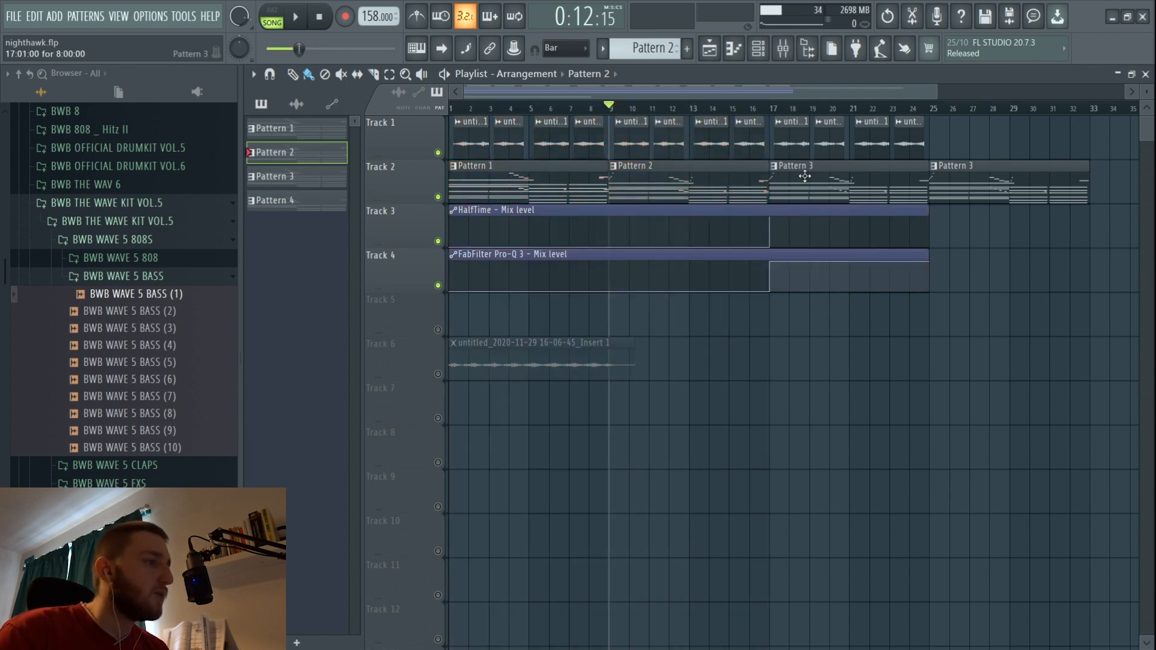
Inspect the HalfTime effect's settings on the master track.
left_click(783, 48)
left_click(301, 171)
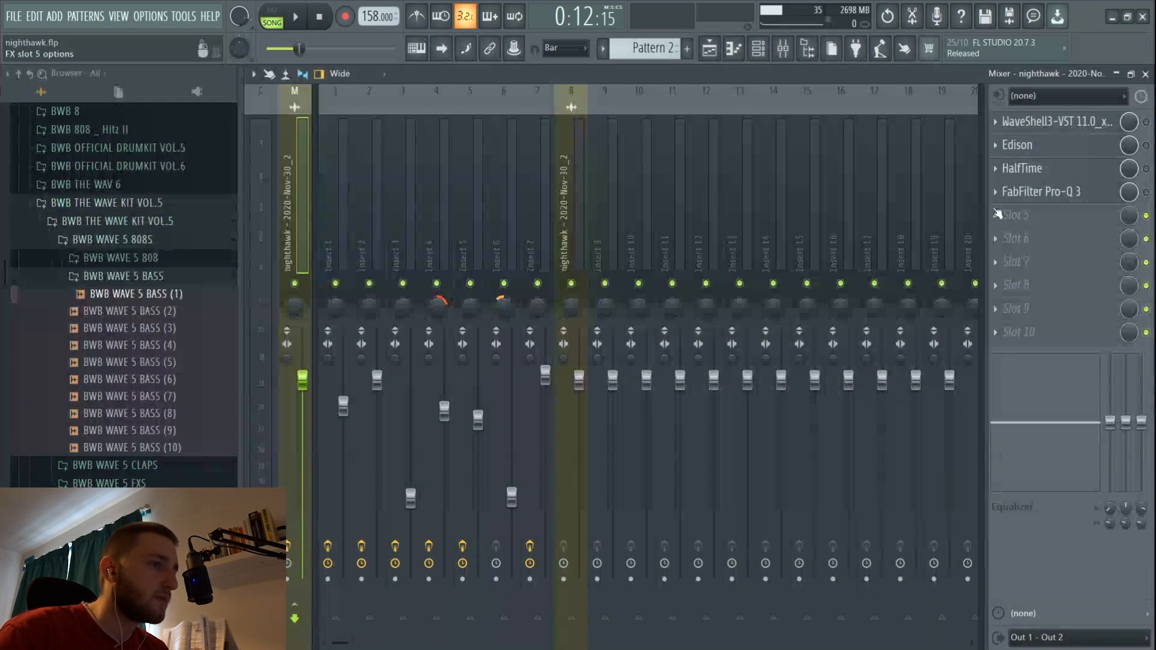
left_click(1024, 168)
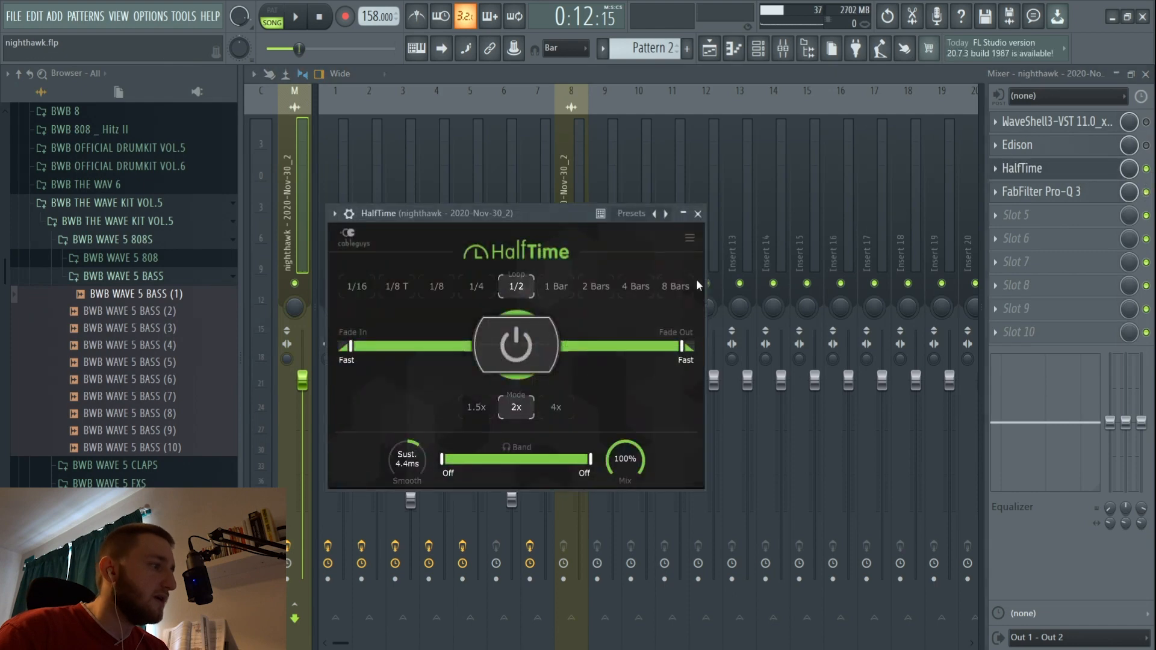
left_click(698, 213)
Play the arrangement in the playlist from bar 17, at the step in the HalfTime and FabFilter Pro-Q 3 mix level automation.
left_click(710, 48)
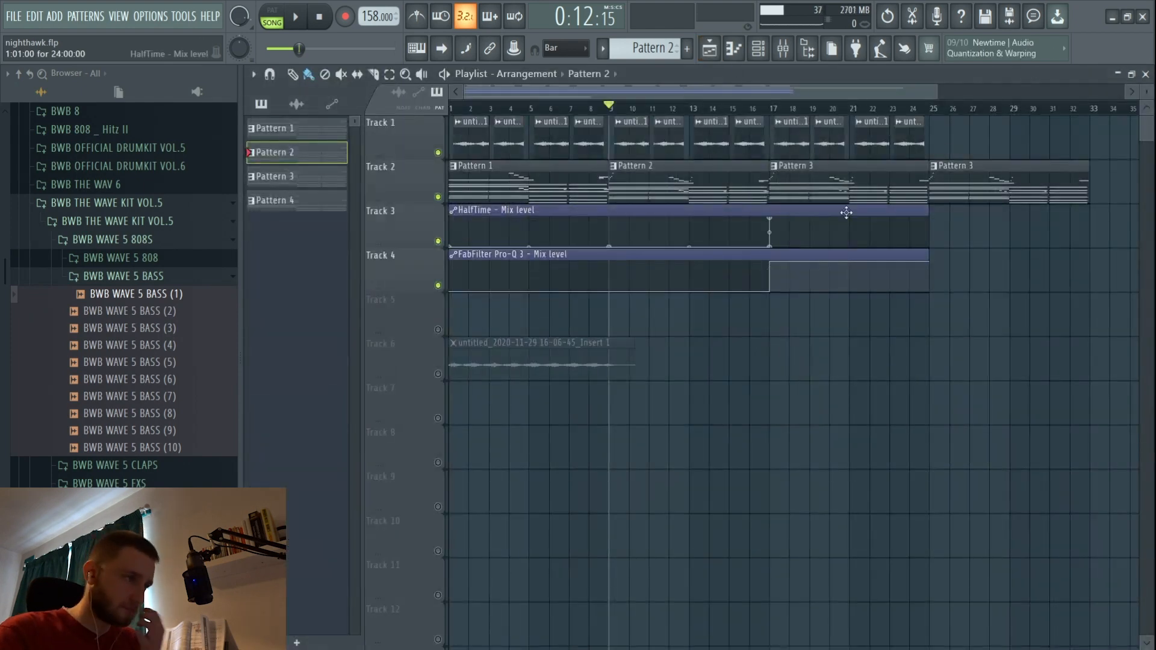
left_click(730, 108)
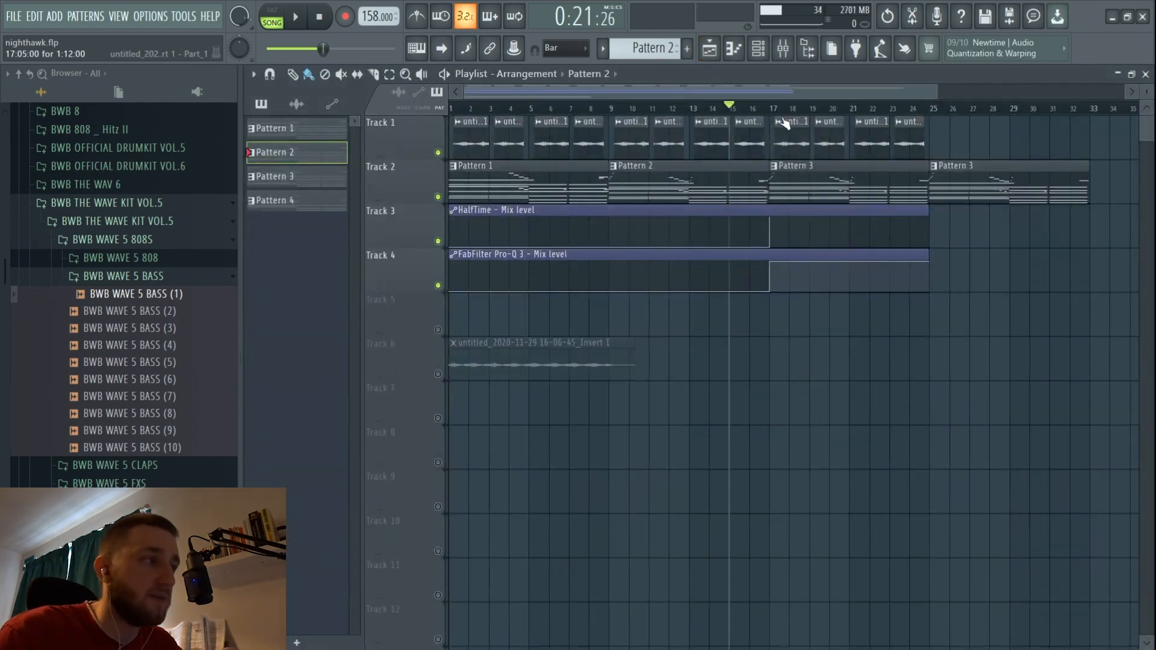
left_click(769, 108)
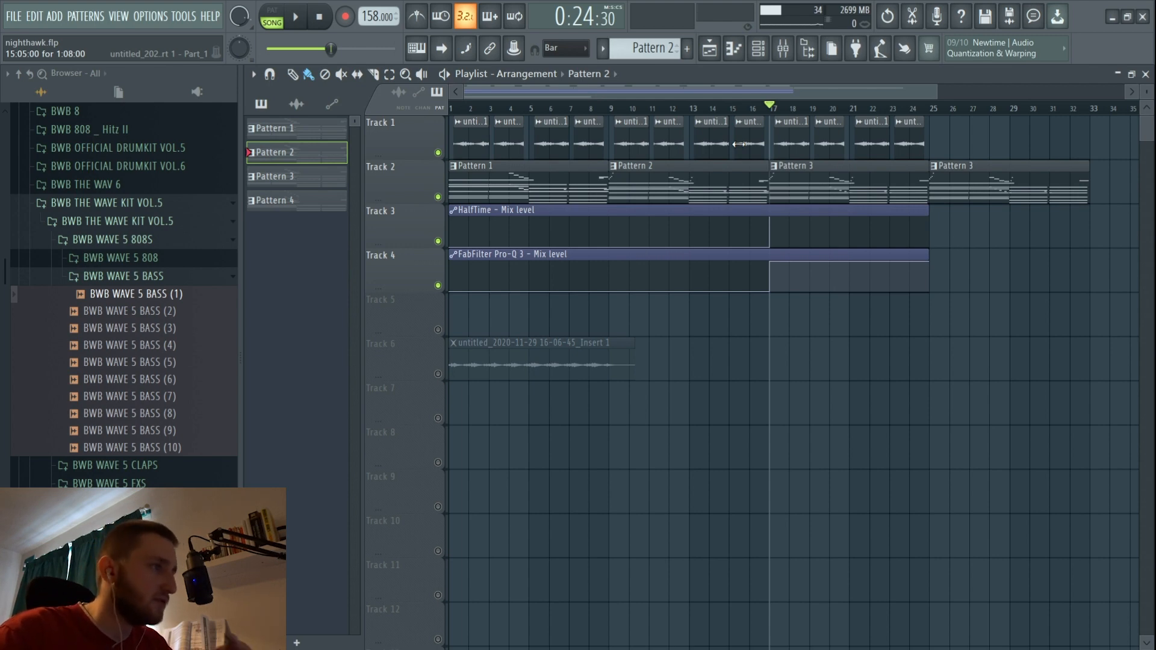
key("space")
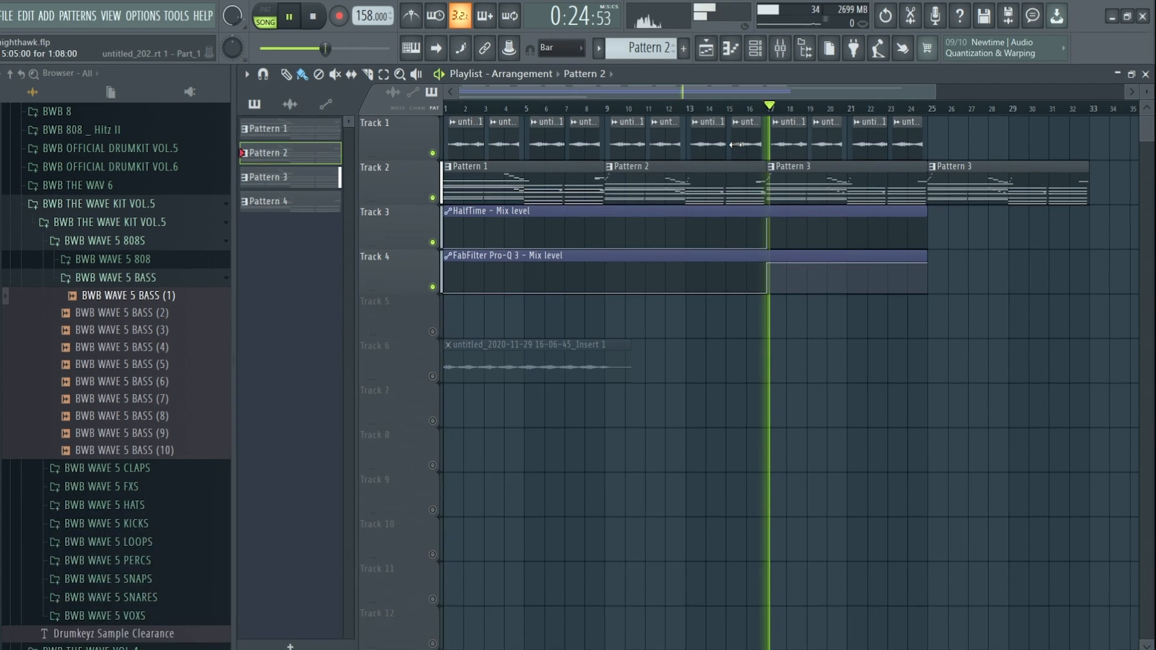